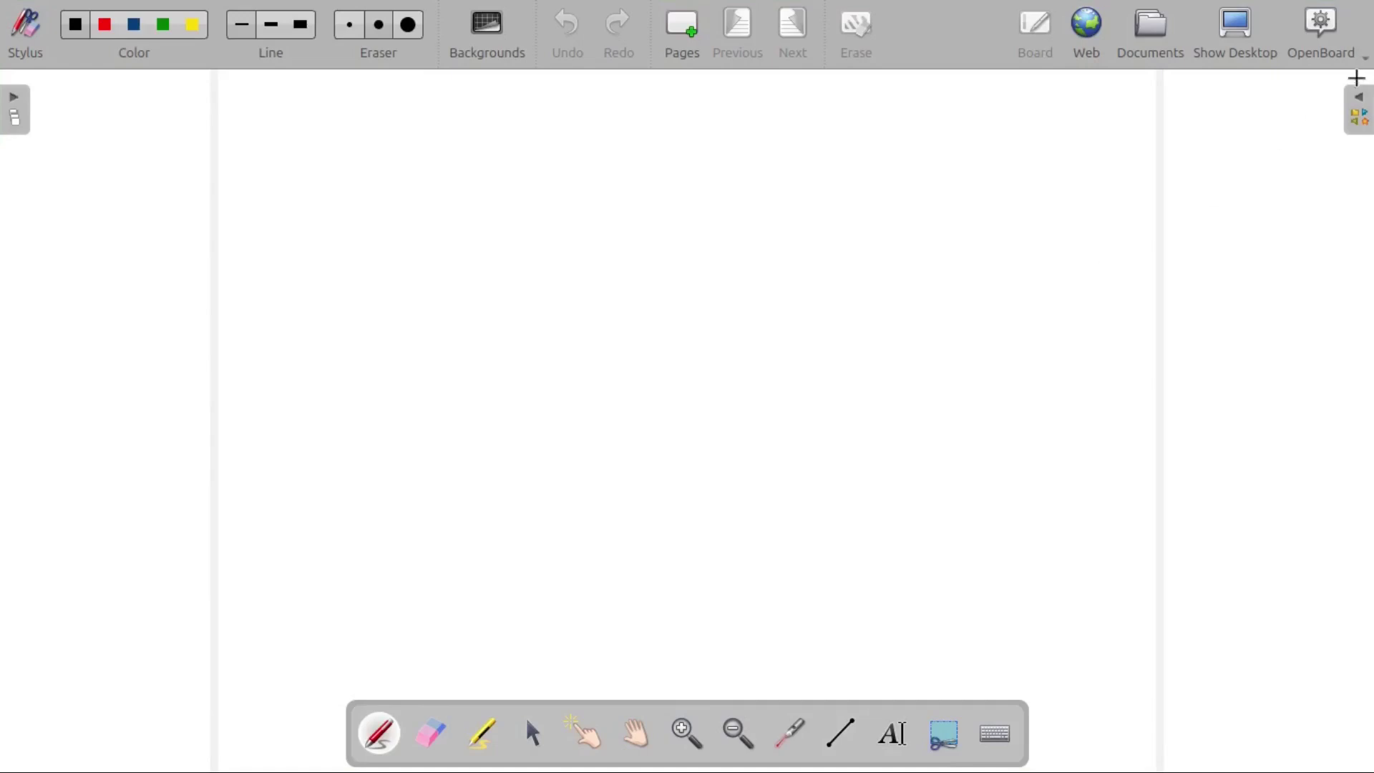
Step: Open the Calculator from the desktop, look at its basic layout, and close it again
click(1221, 328)
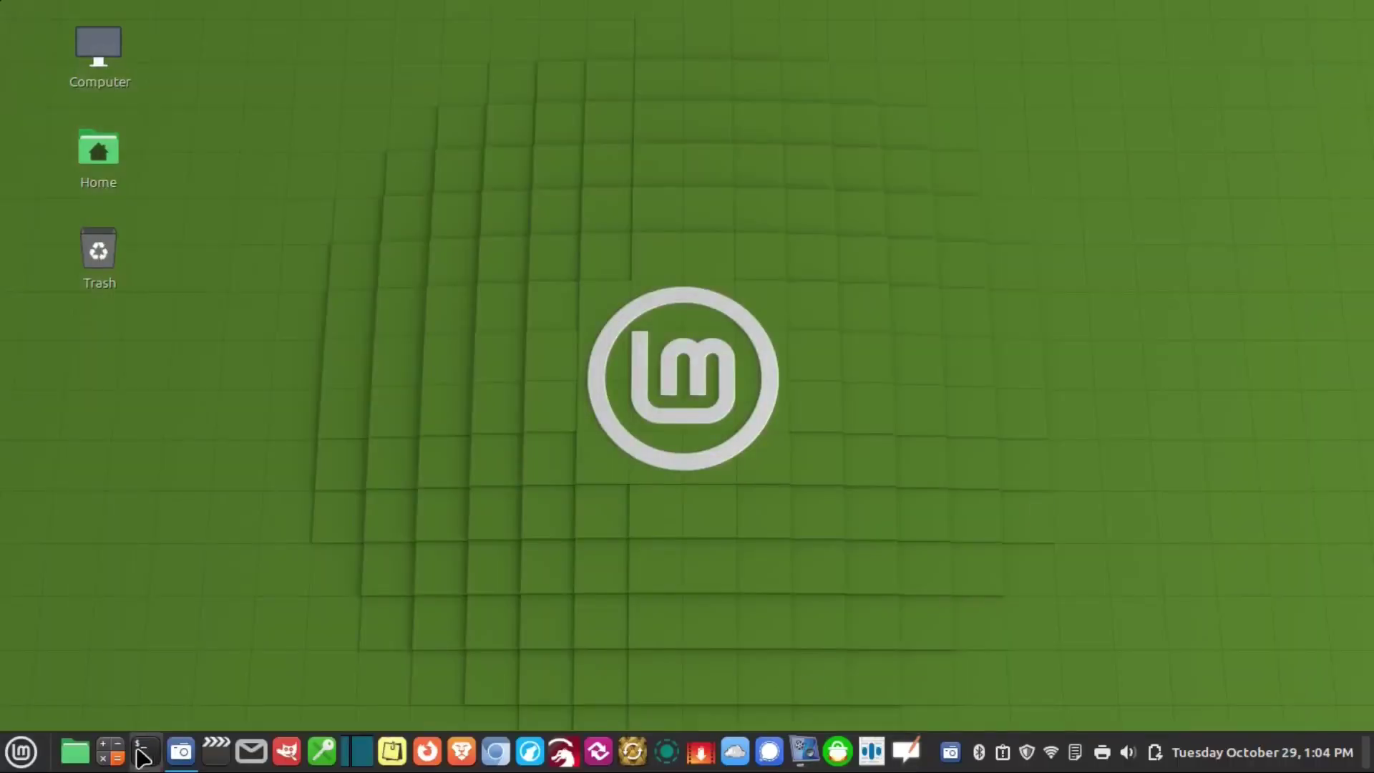
click(111, 751)
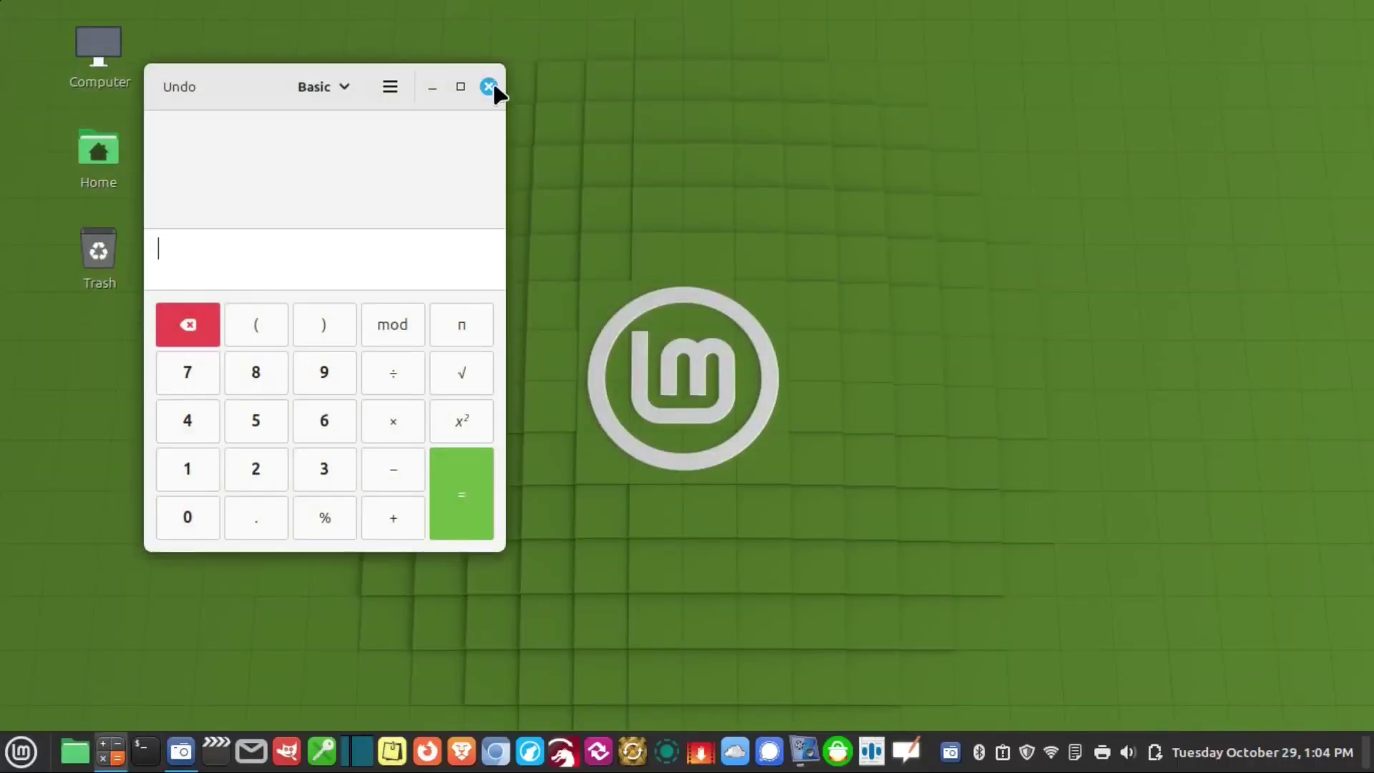
click(489, 87)
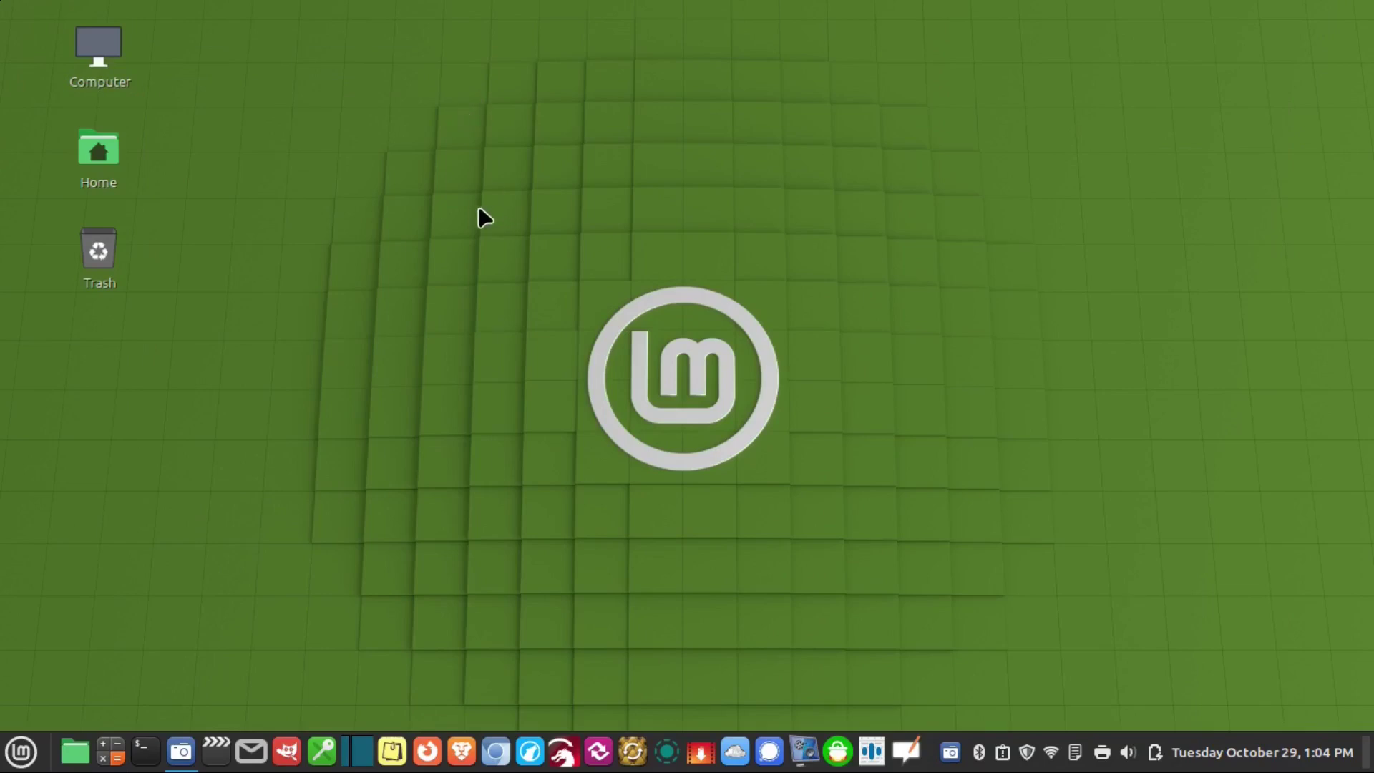
Step: Open the Computer location and eject the HL-DT-ST DVD+/-RW GU90N drive
double_click(98, 52)
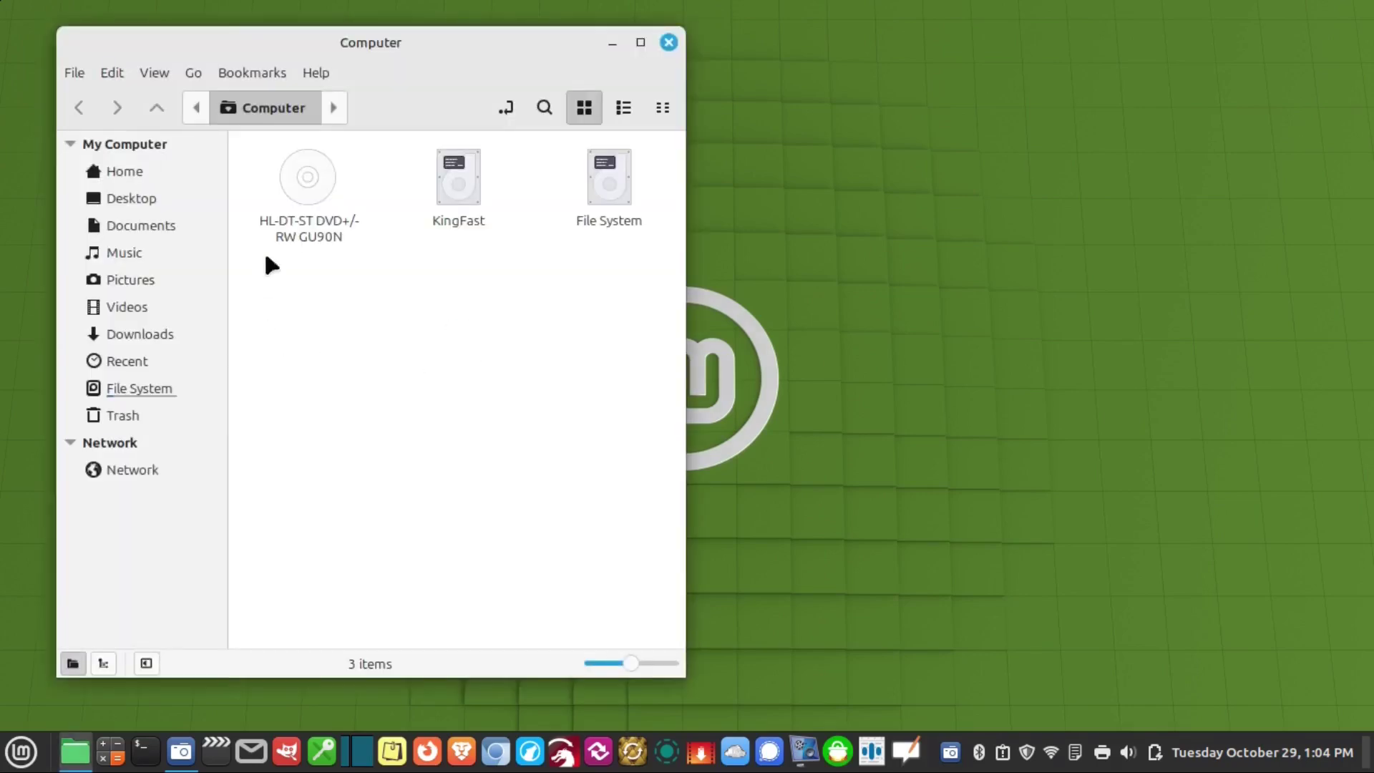
click(312, 203)
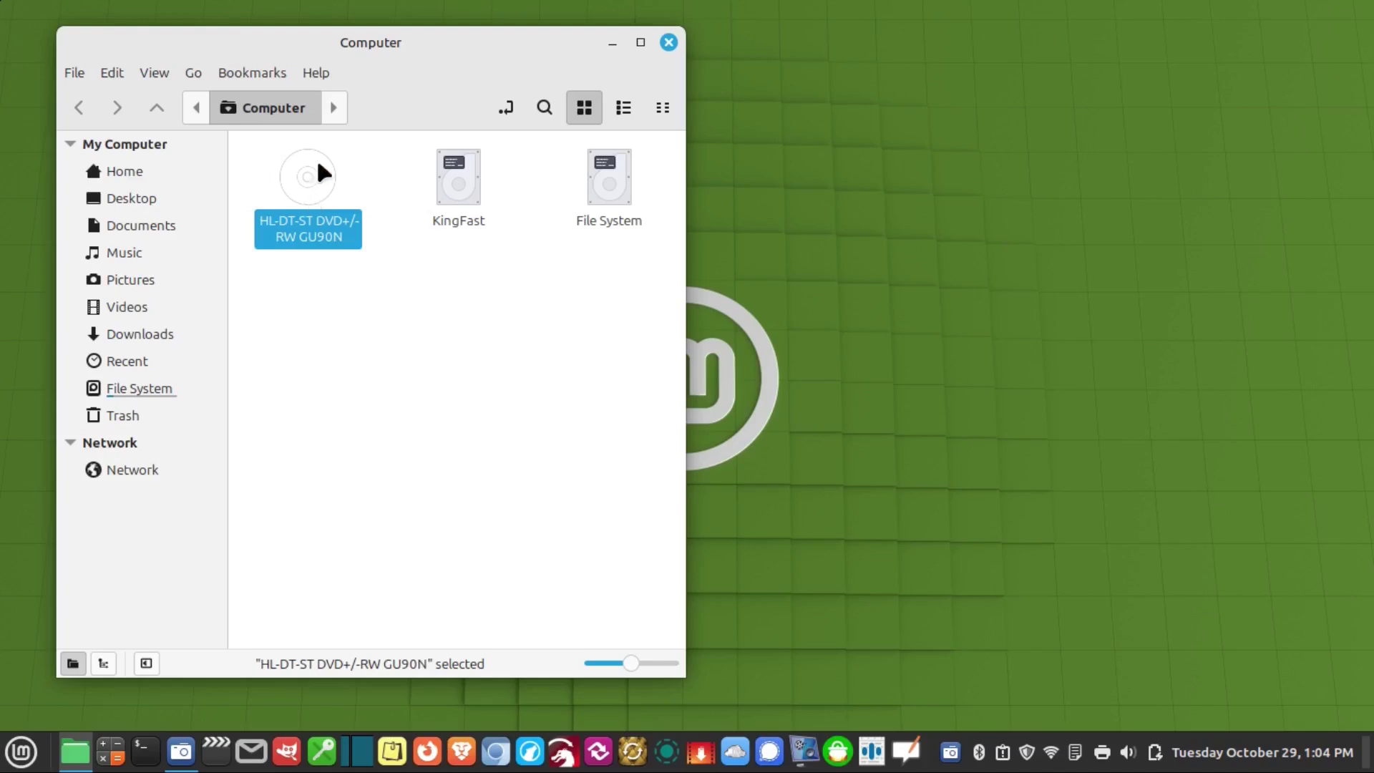
drag(462, 43, 497, 52)
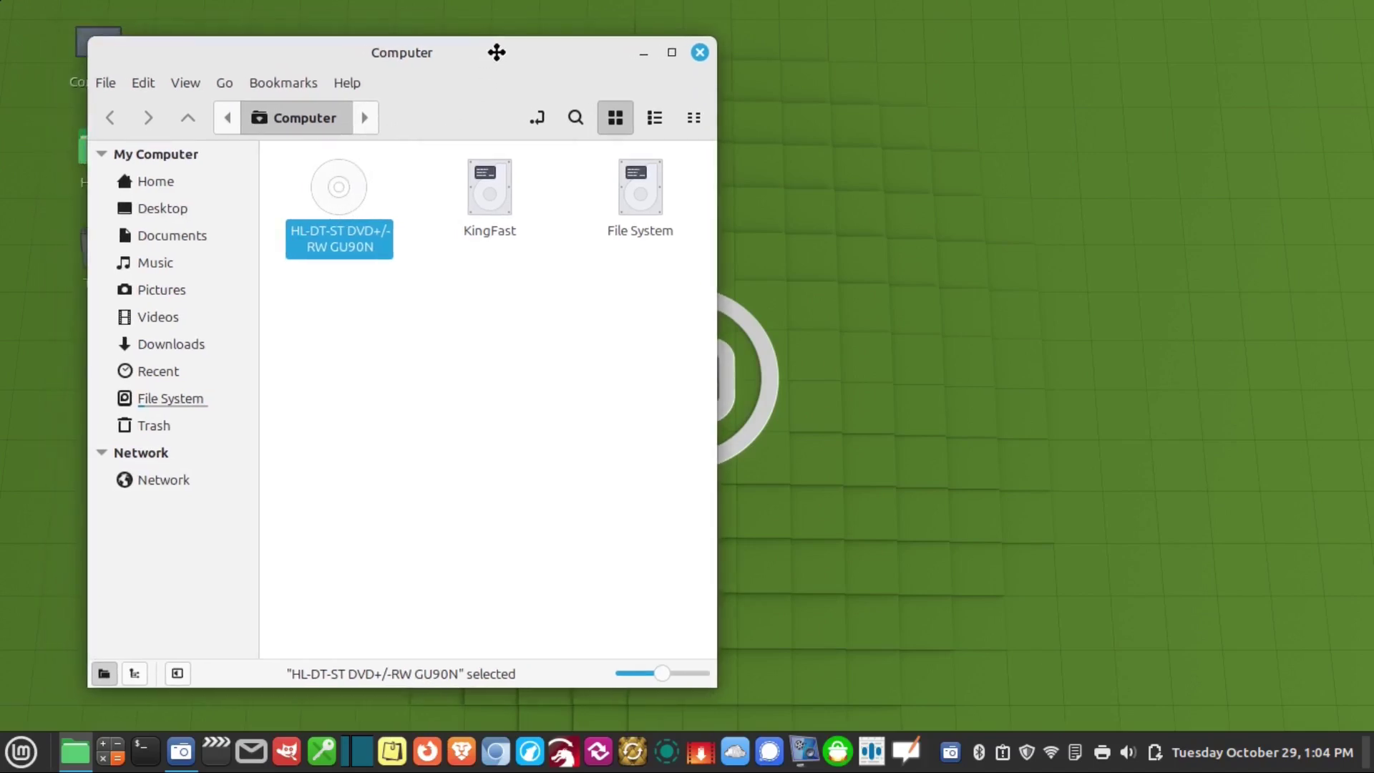
right_click(336, 188)
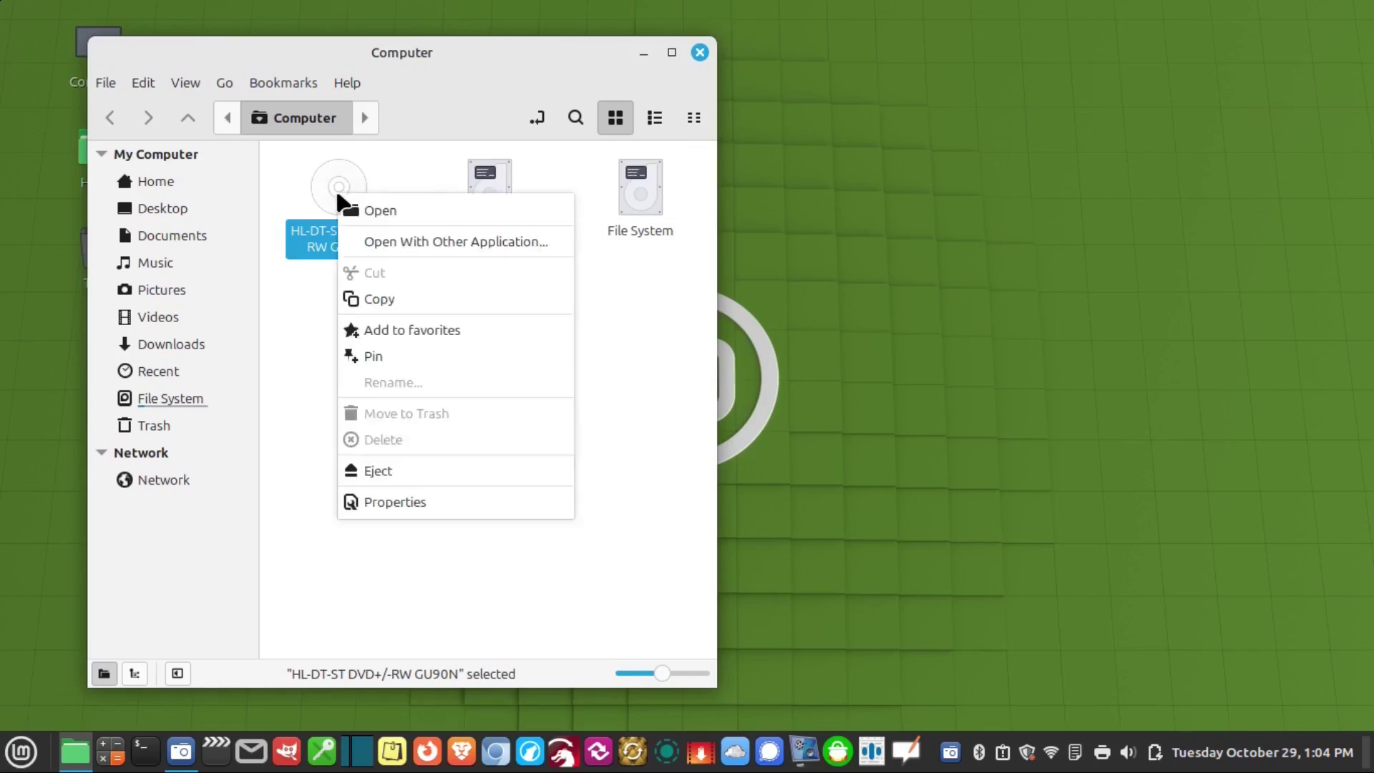
click(410, 469)
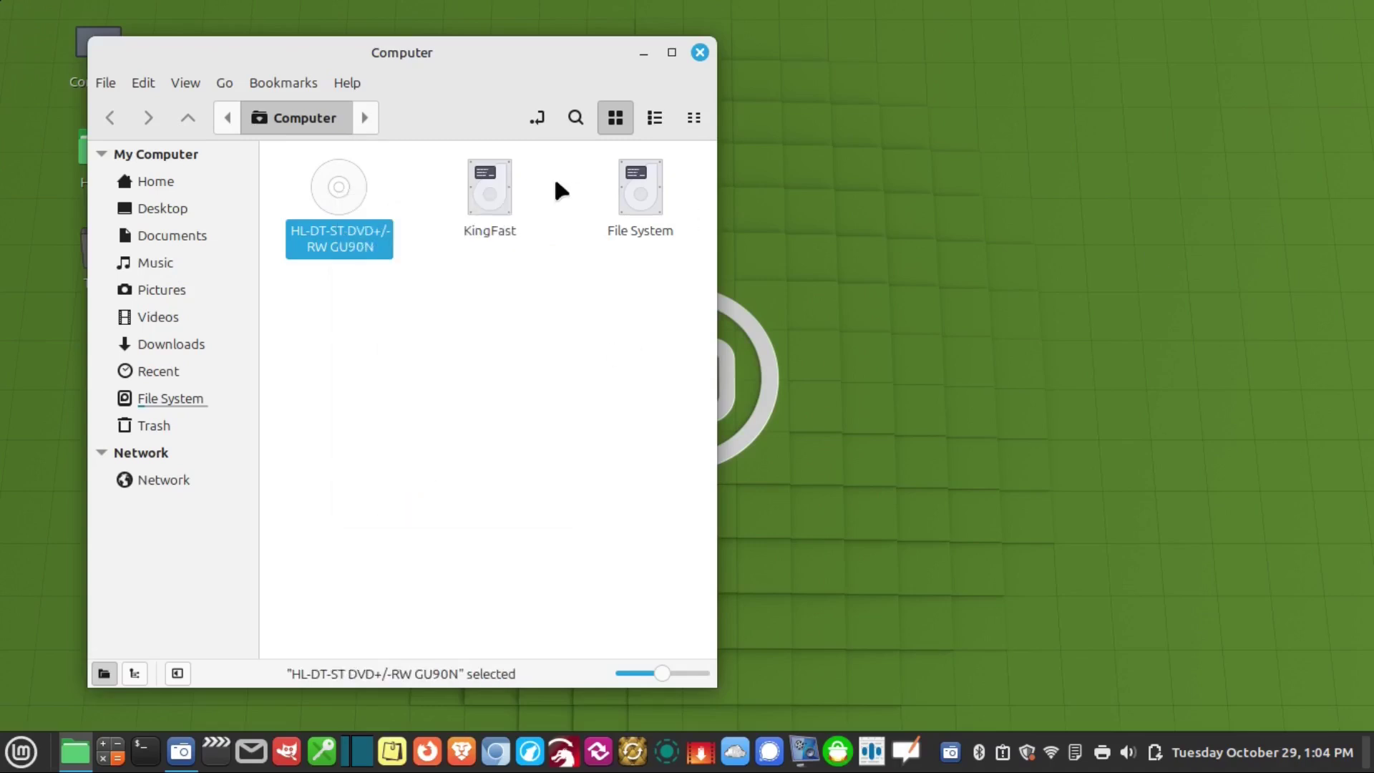
click(335, 414)
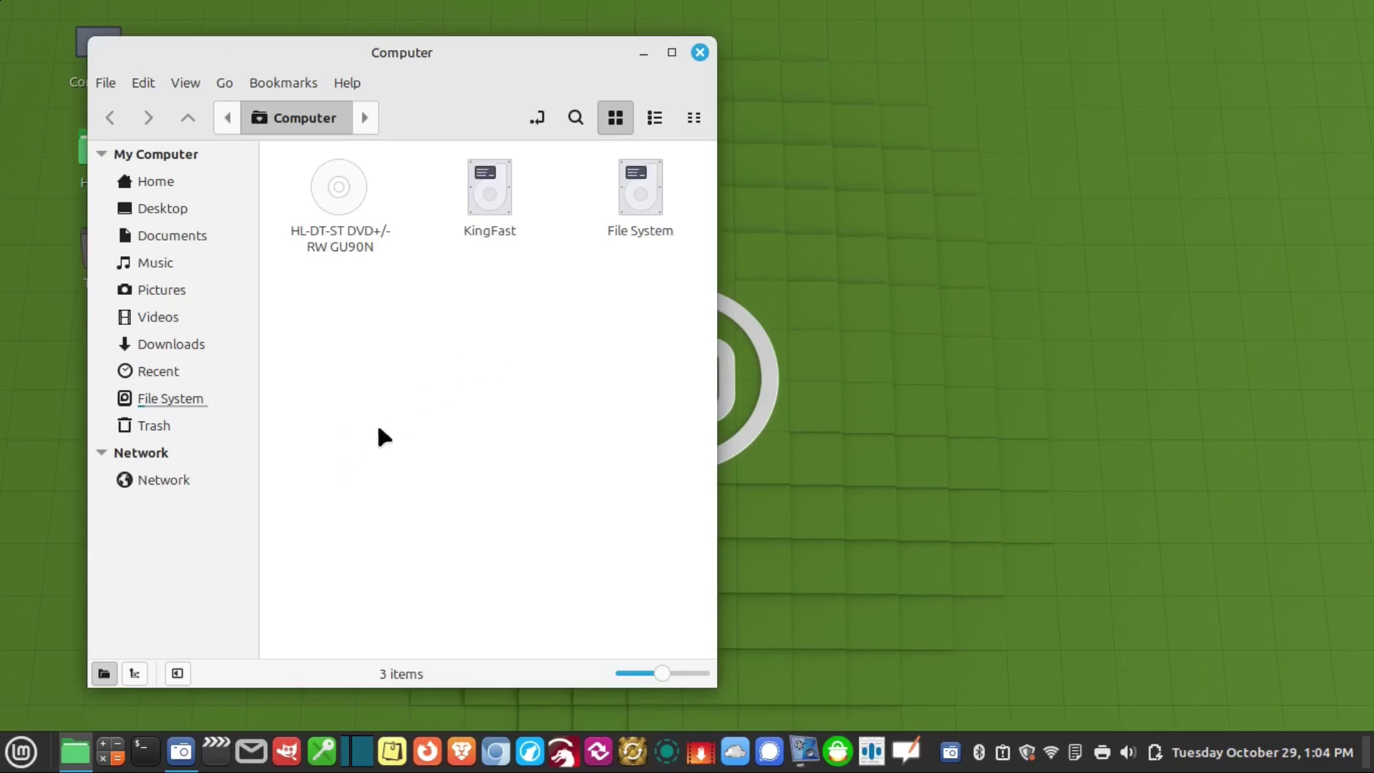
click(478, 203)
click(478, 280)
click(488, 191)
click(455, 271)
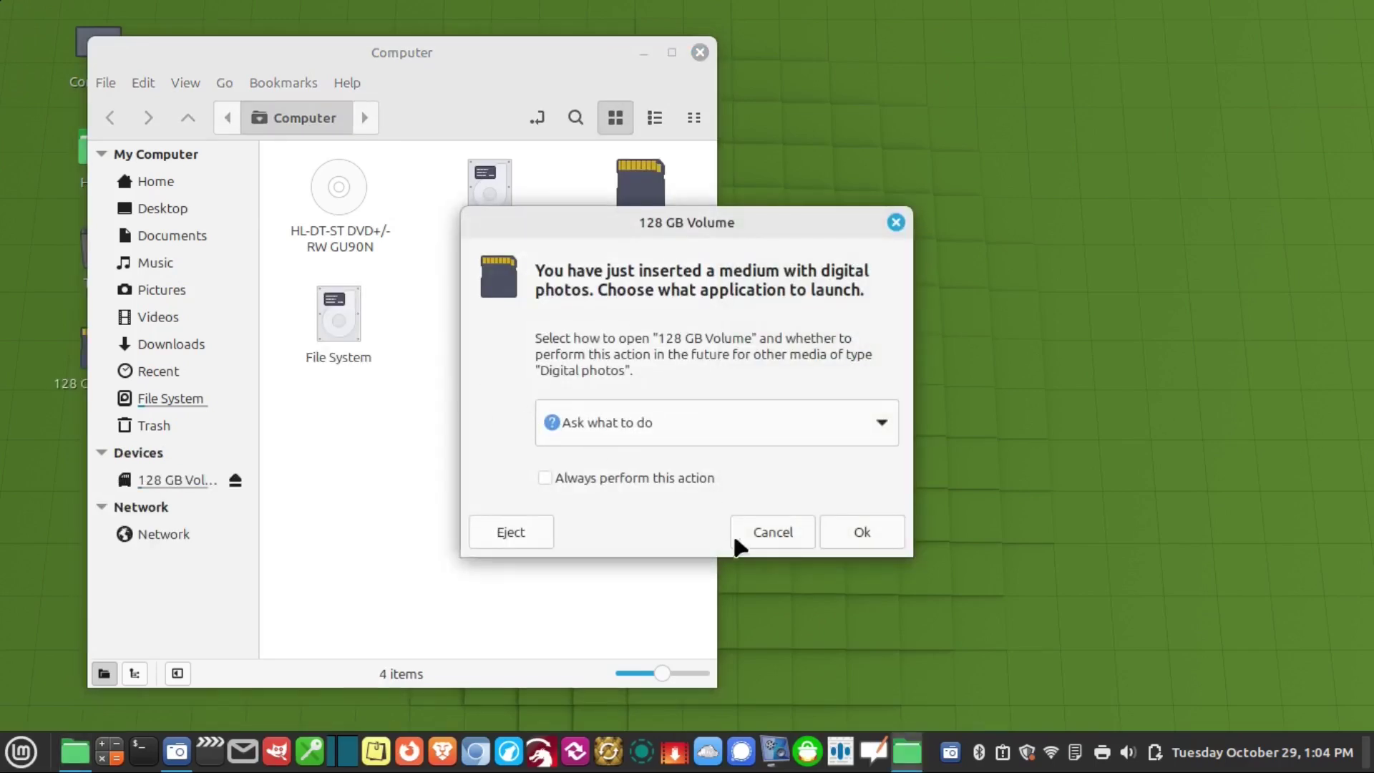
Step: Dismiss the inserted-media prompt and copy C0017.MP4 from the 128 GB Volume's CLIP folder to the desktop
click(760, 538)
double_click(627, 235)
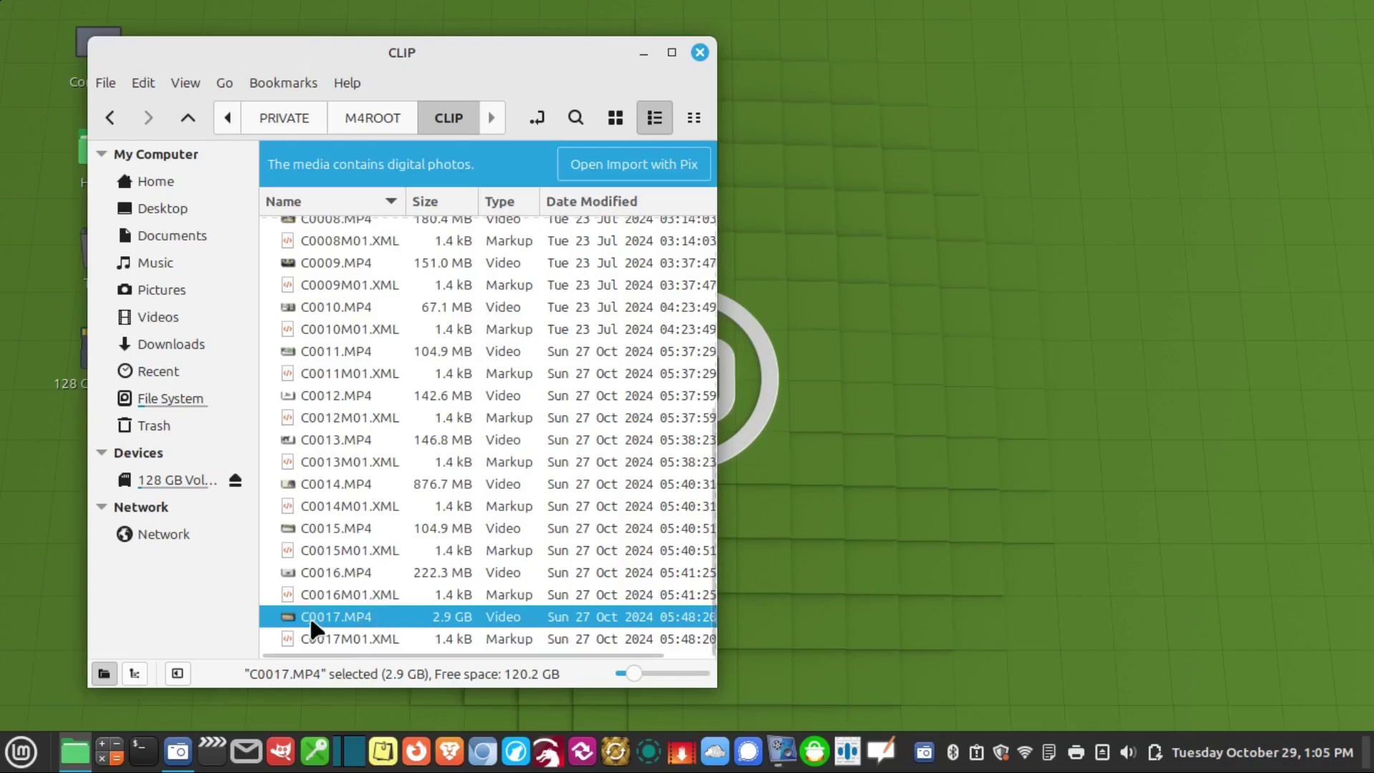
drag(308, 614, 991, 154)
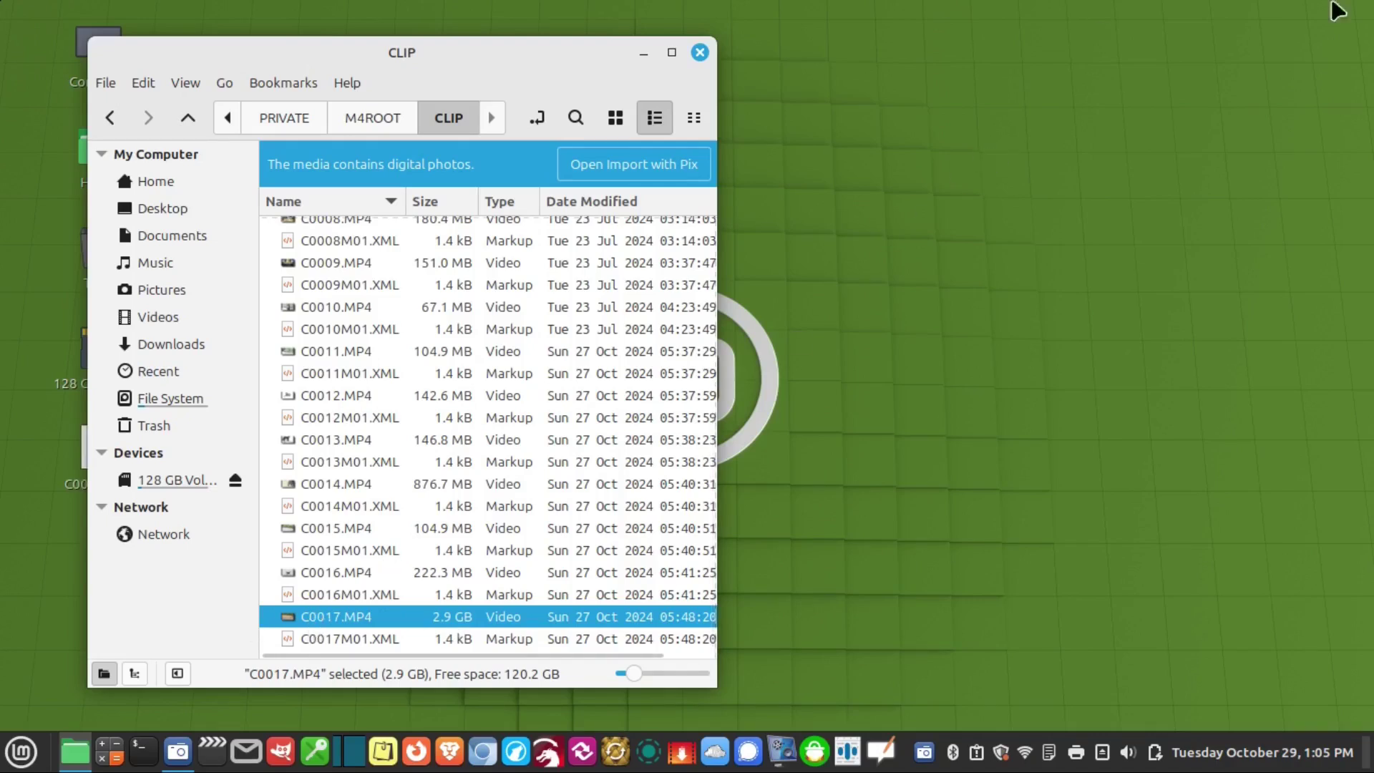
click(698, 52)
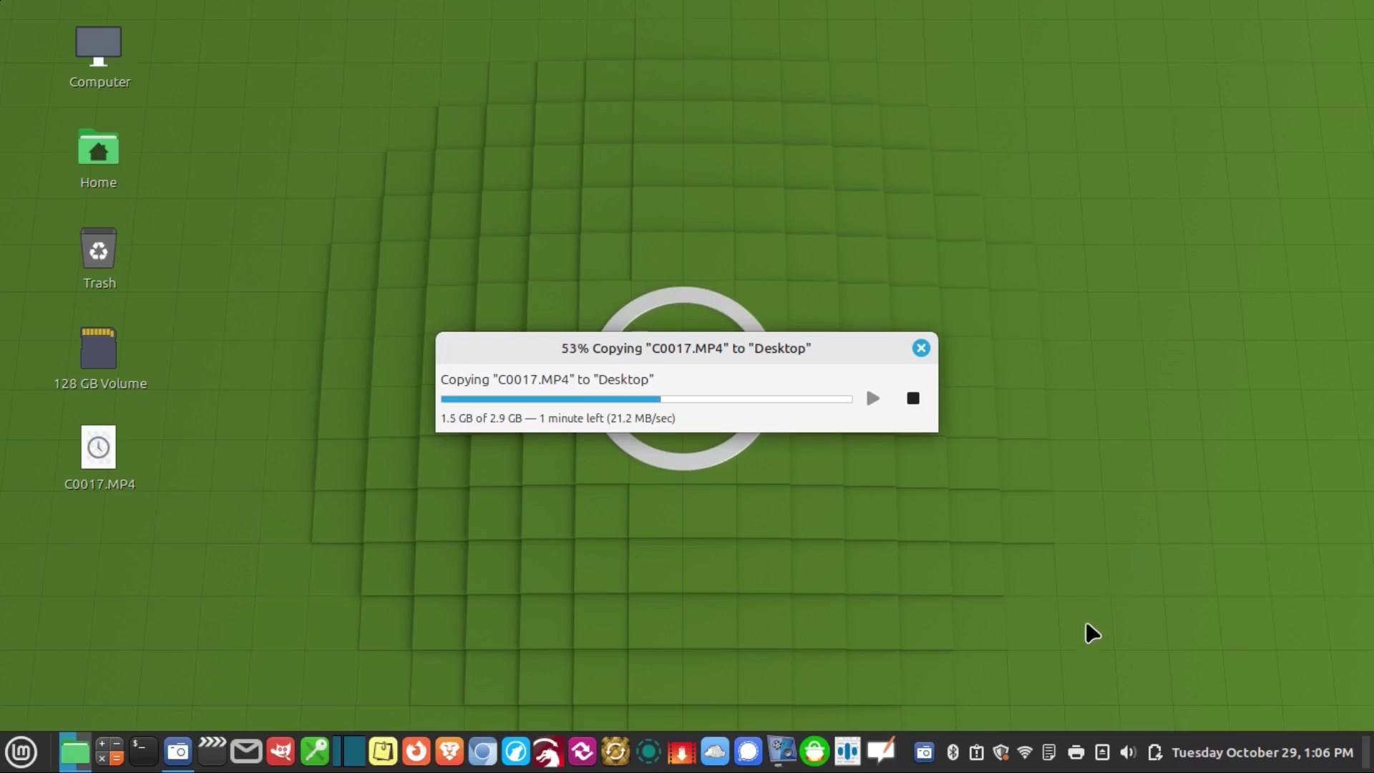
Step: Examine the list of available wired, Wi-Fi and VPN network connections, and close it
click(1026, 753)
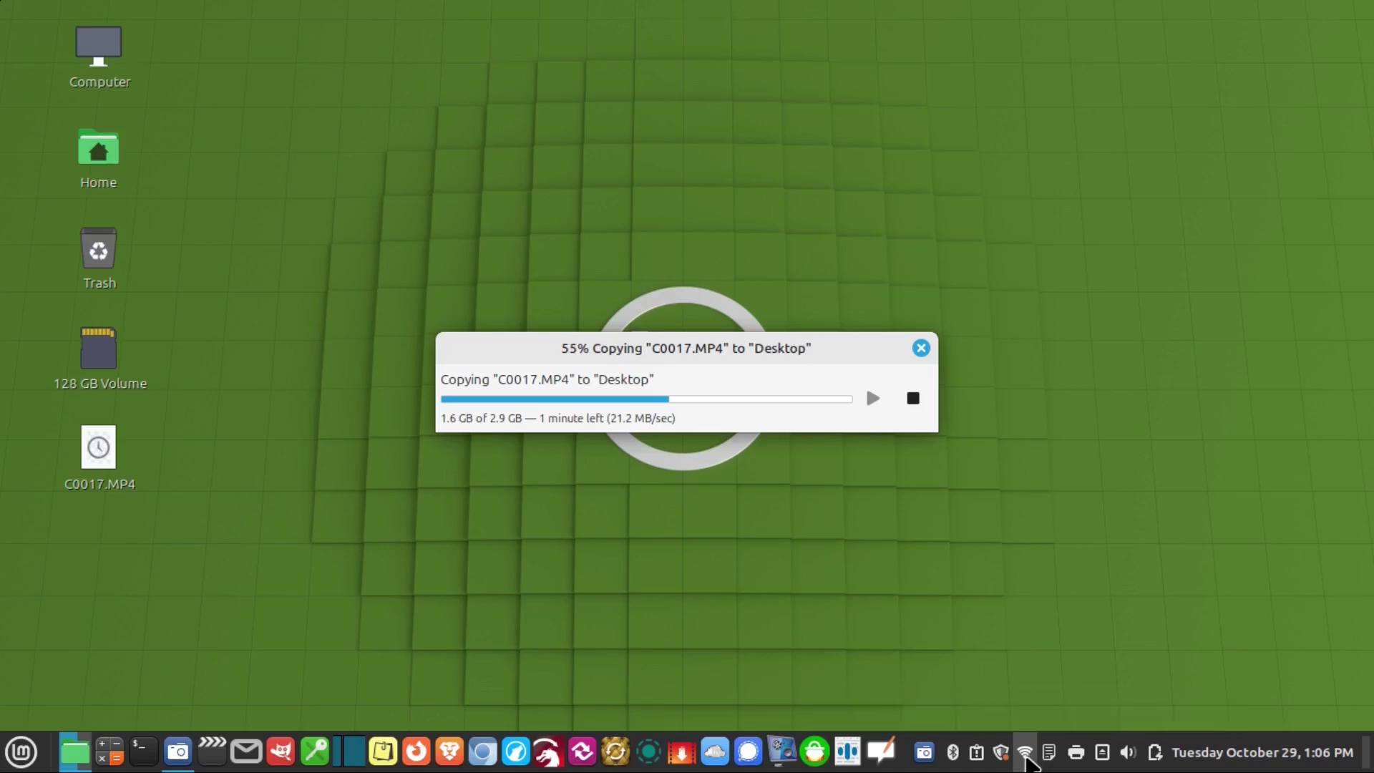
click(1248, 413)
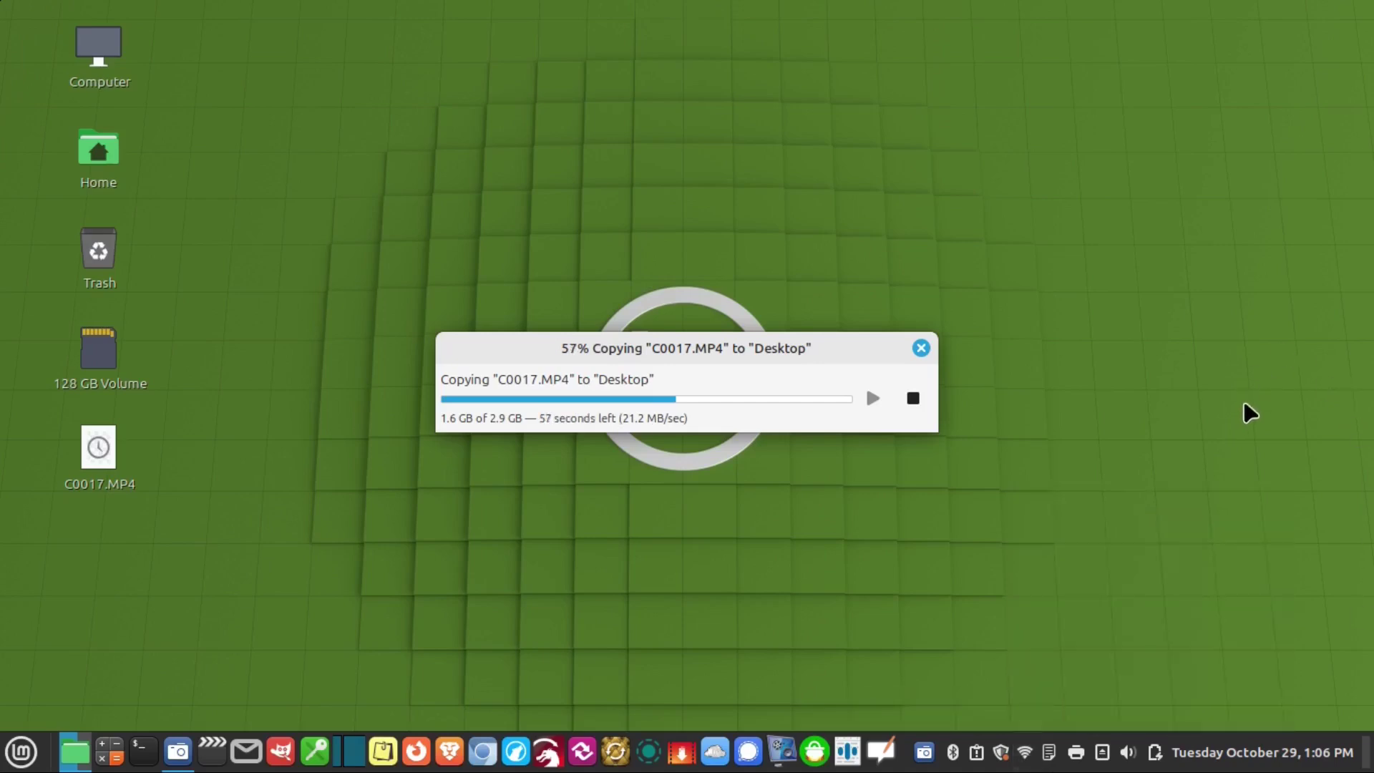
click(1026, 752)
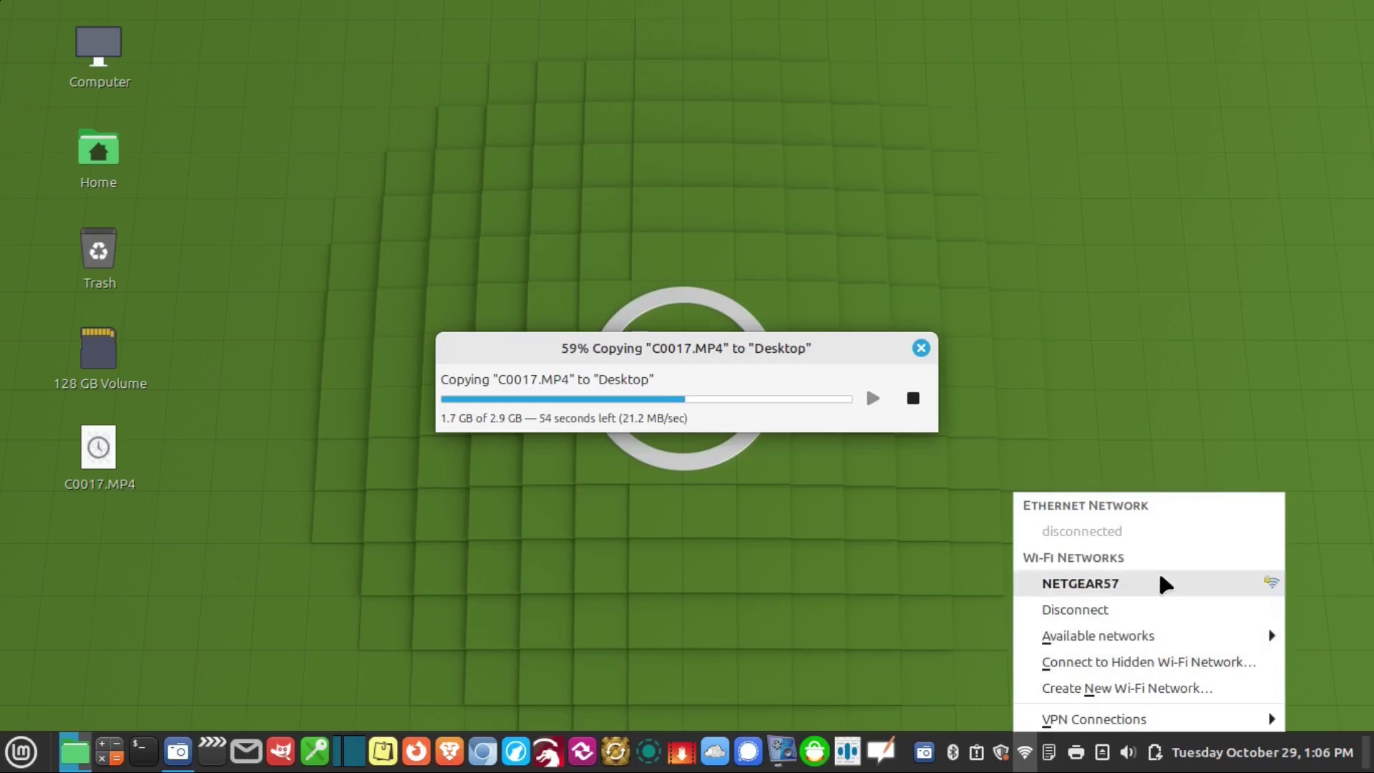
click(1205, 385)
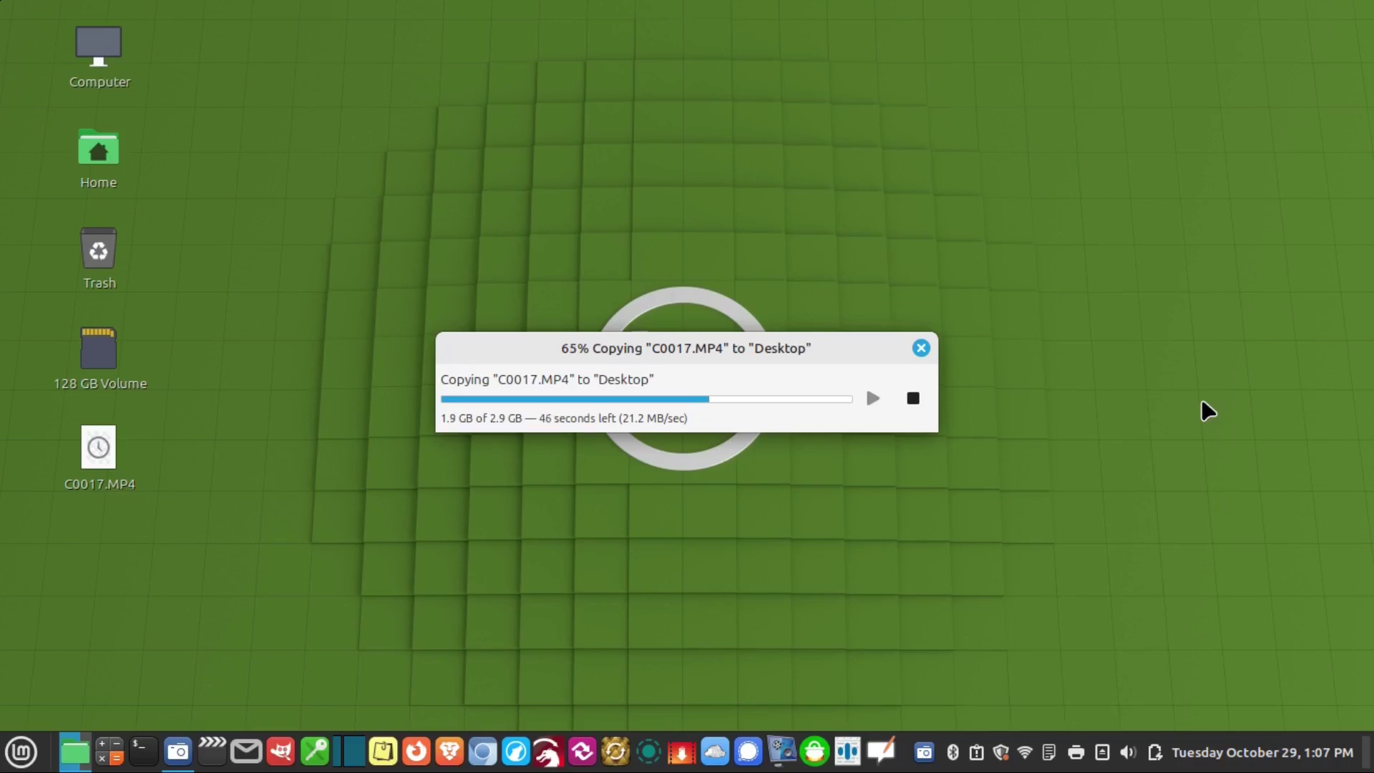
Step: Open Sound Settings, review the output and input device settings, and close the window
click(1128, 750)
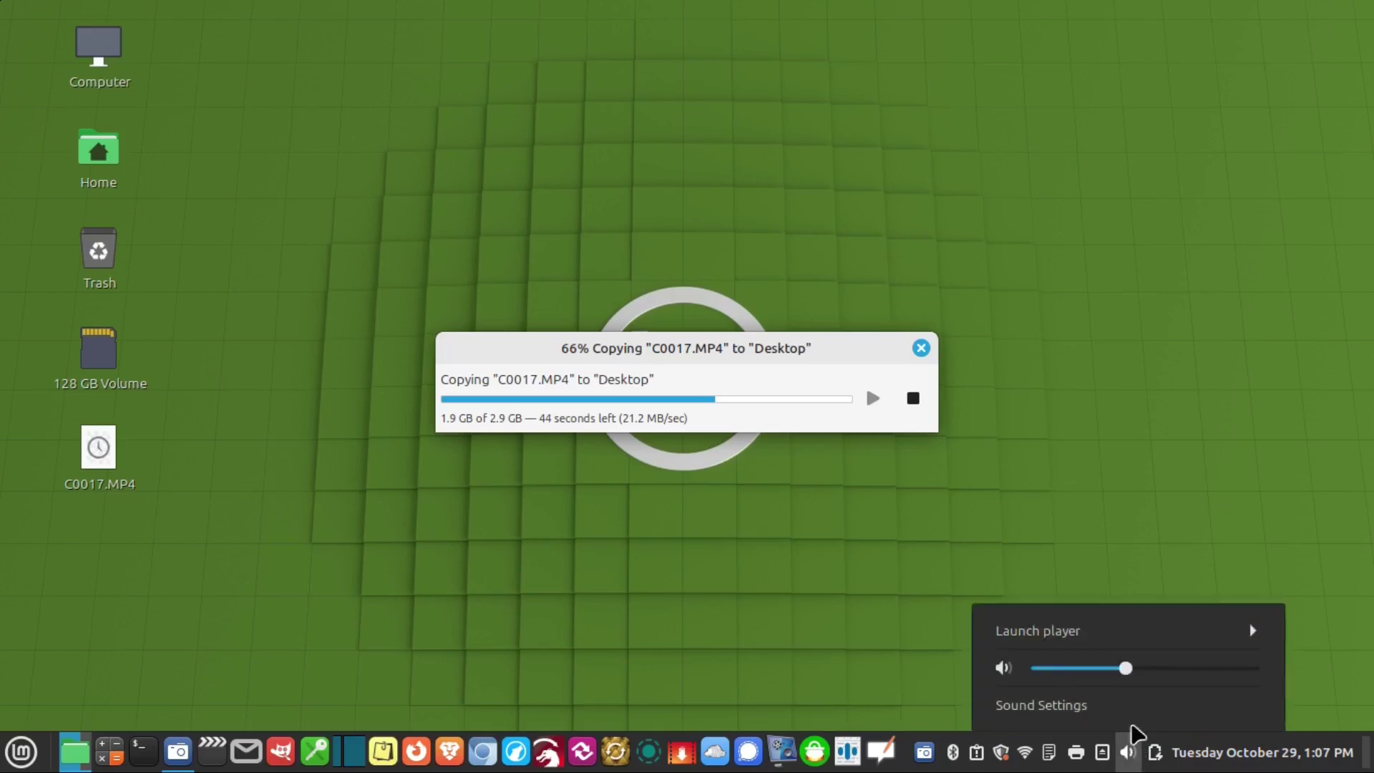
click(1095, 712)
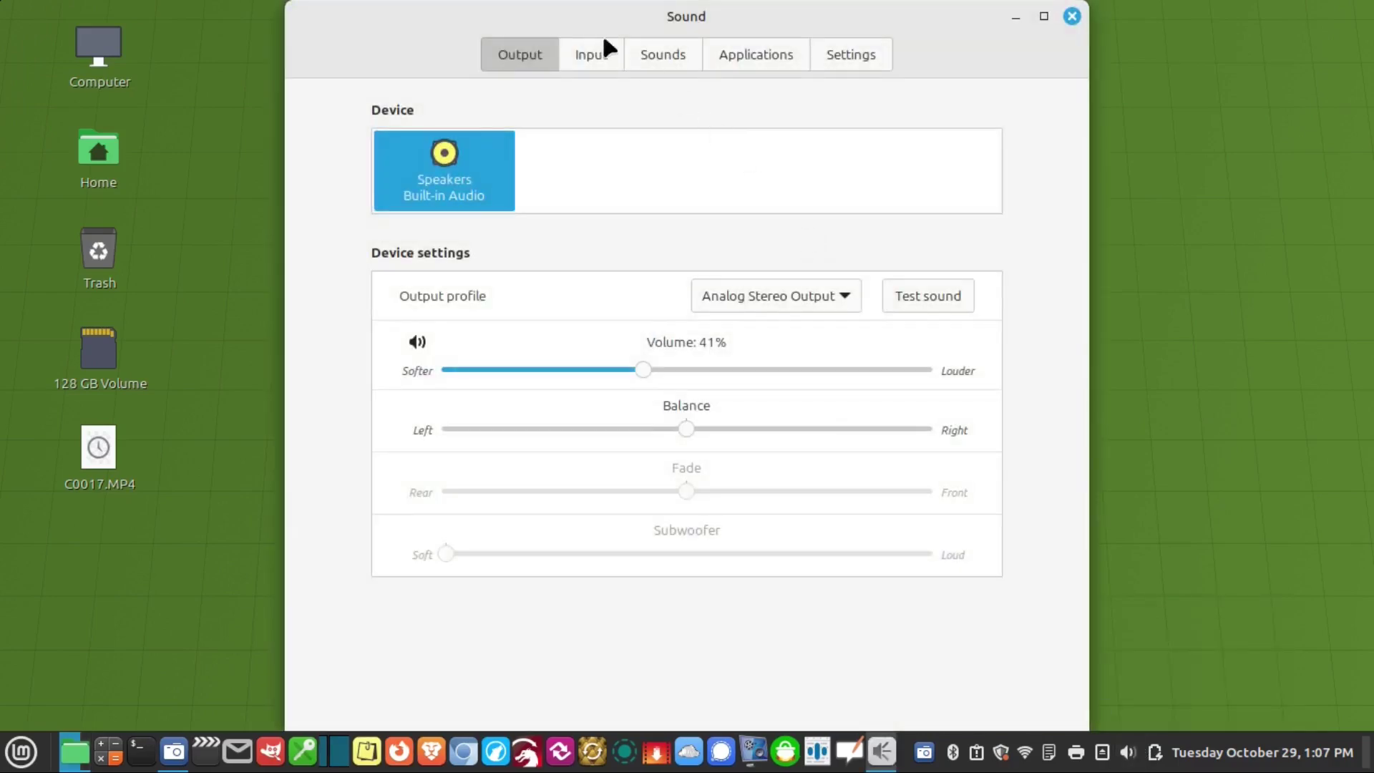
drag(298, 12, 673, 72)
click(820, 113)
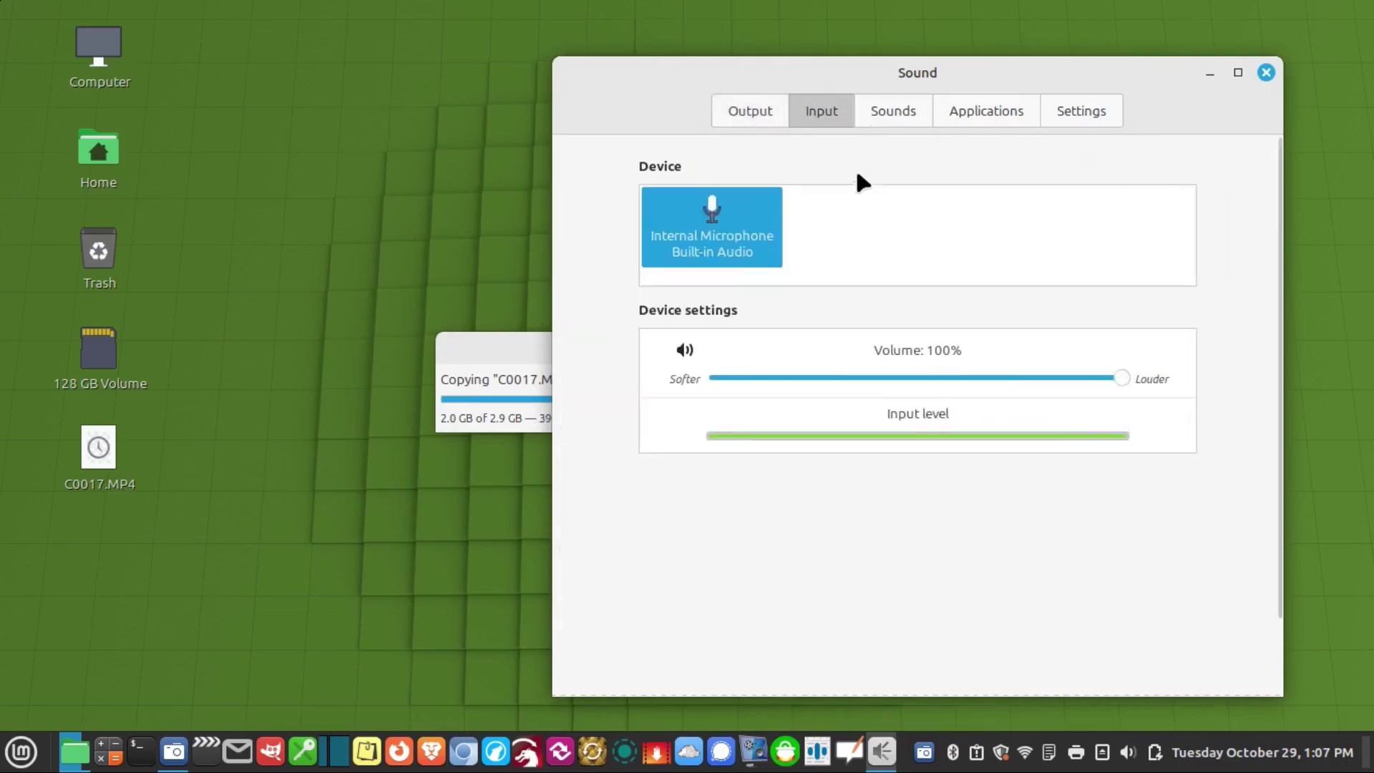
click(750, 111)
click(815, 113)
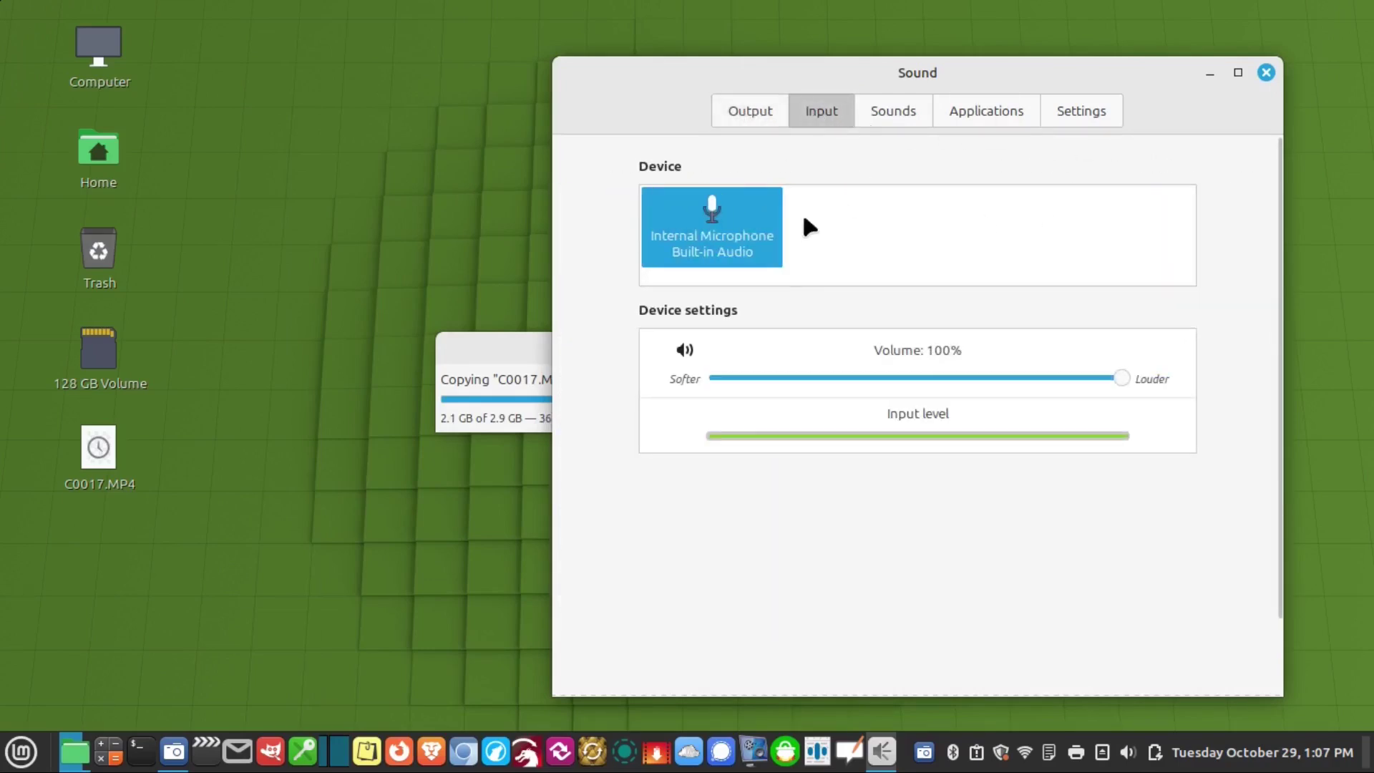
click(1263, 72)
Step: Move the C0017.MP4 icon to a free area of the desktop and launch Kdenlive
drag(98, 451, 1165, 104)
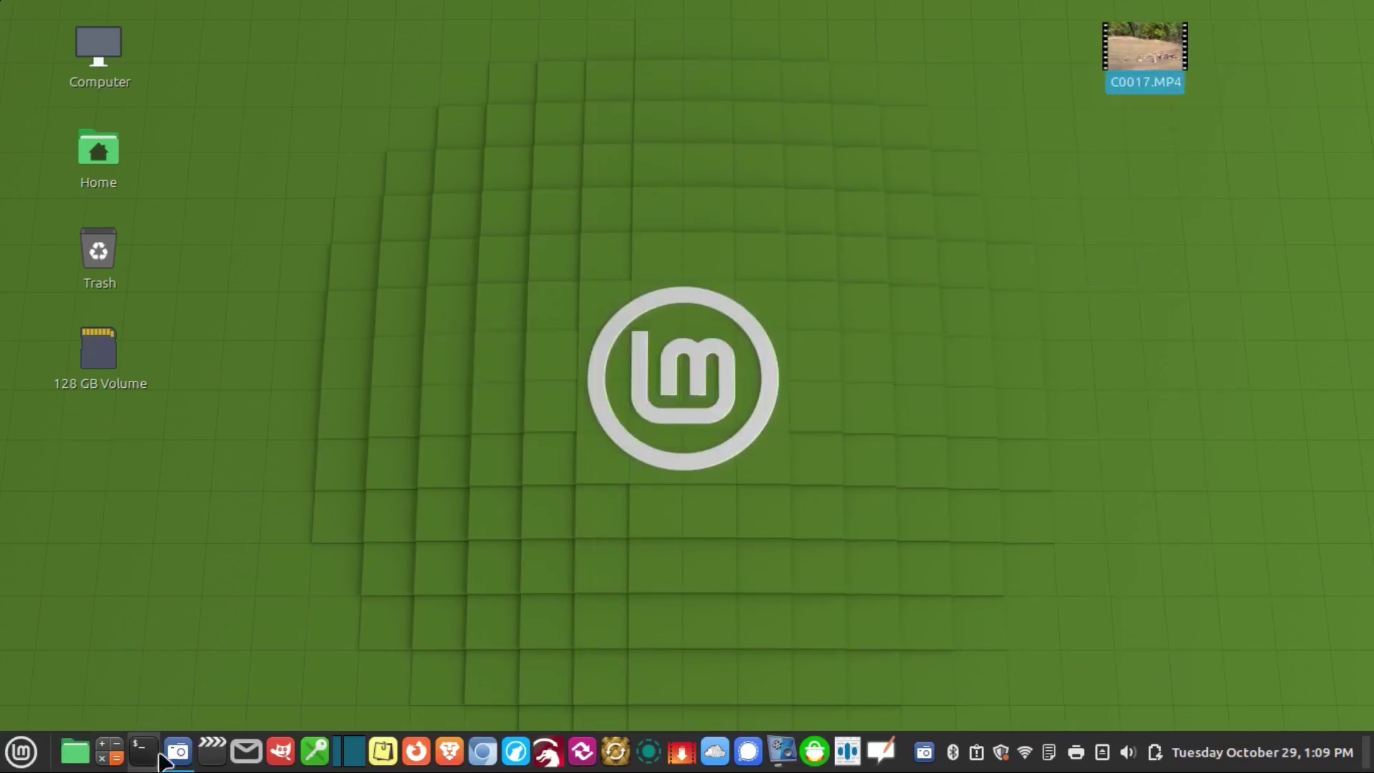
drag(1117, 33, 1251, 36)
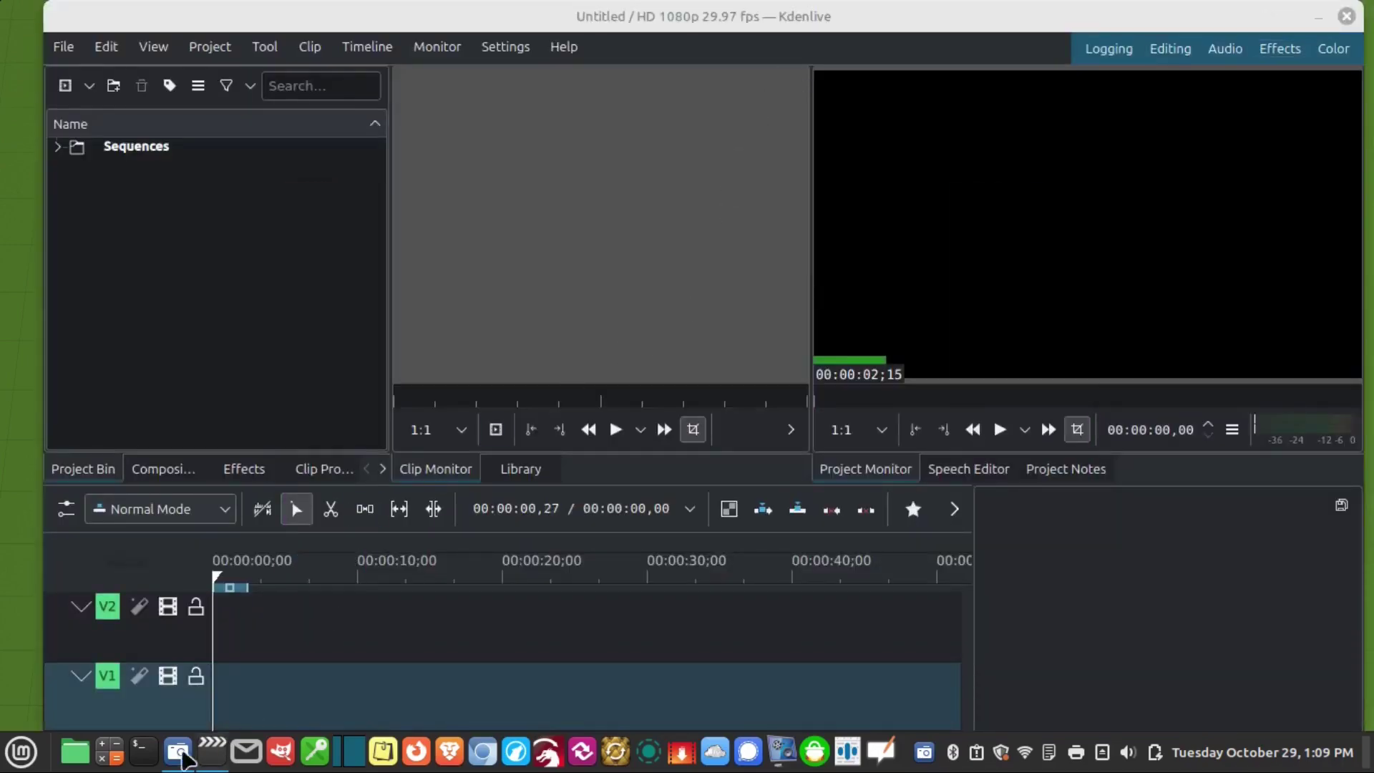
Step: Open the Desktop folder in the file manager and import C0017.MP4 into the Kdenlive project bin
click(74, 751)
drag(129, 70, 805, 39)
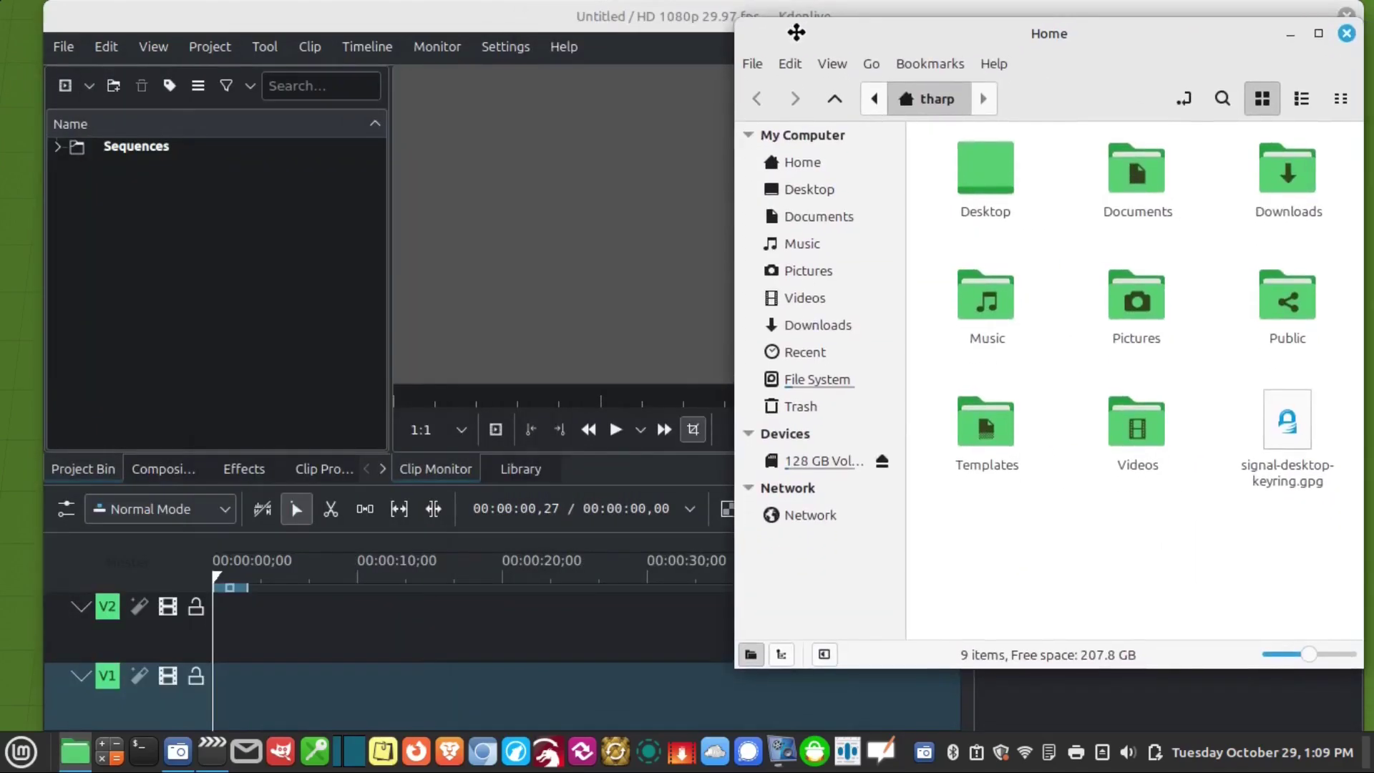
click(809, 189)
click(966, 187)
drag(966, 187, 153, 294)
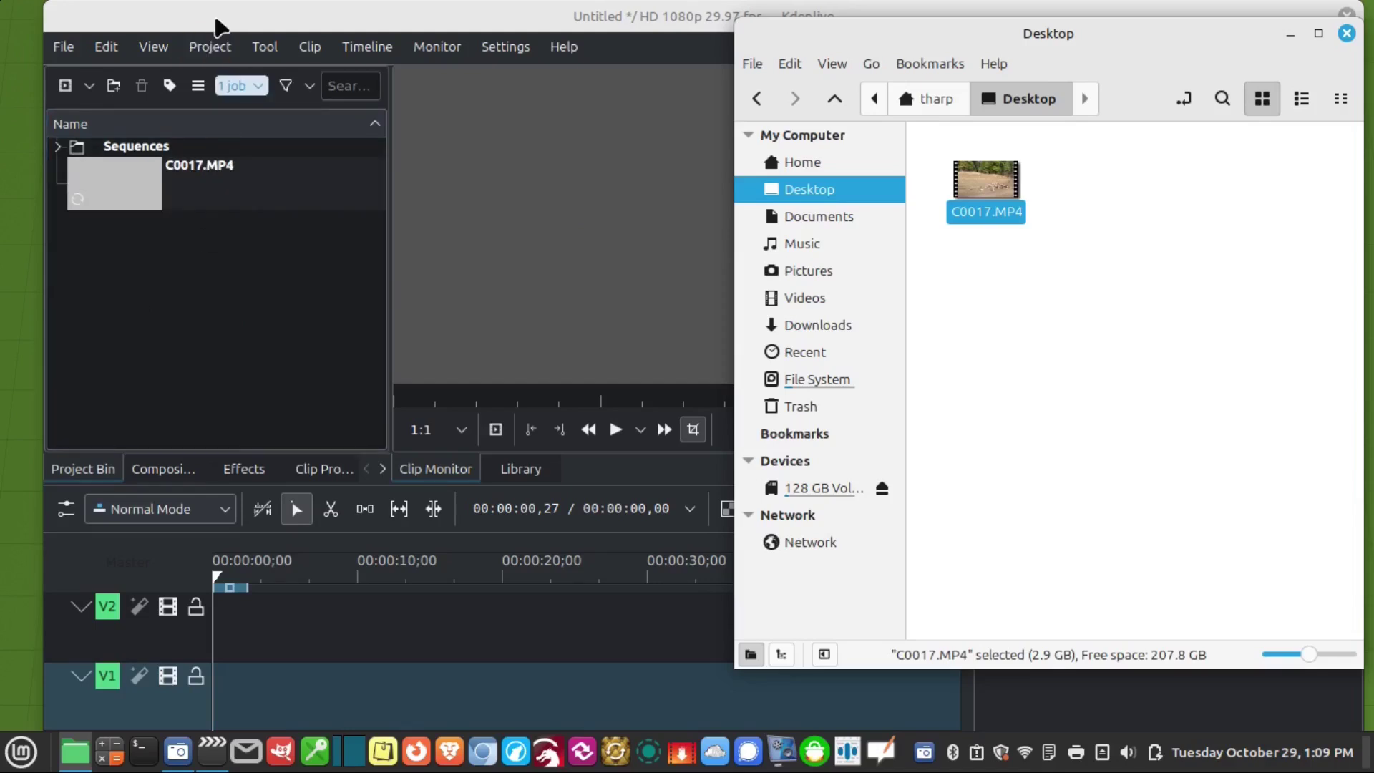
Step: Place C0017.MP4 on video track V1, widen the timeline area, and align the clip with the timeline start
click(218, 27)
drag(420, 258, 293, 668)
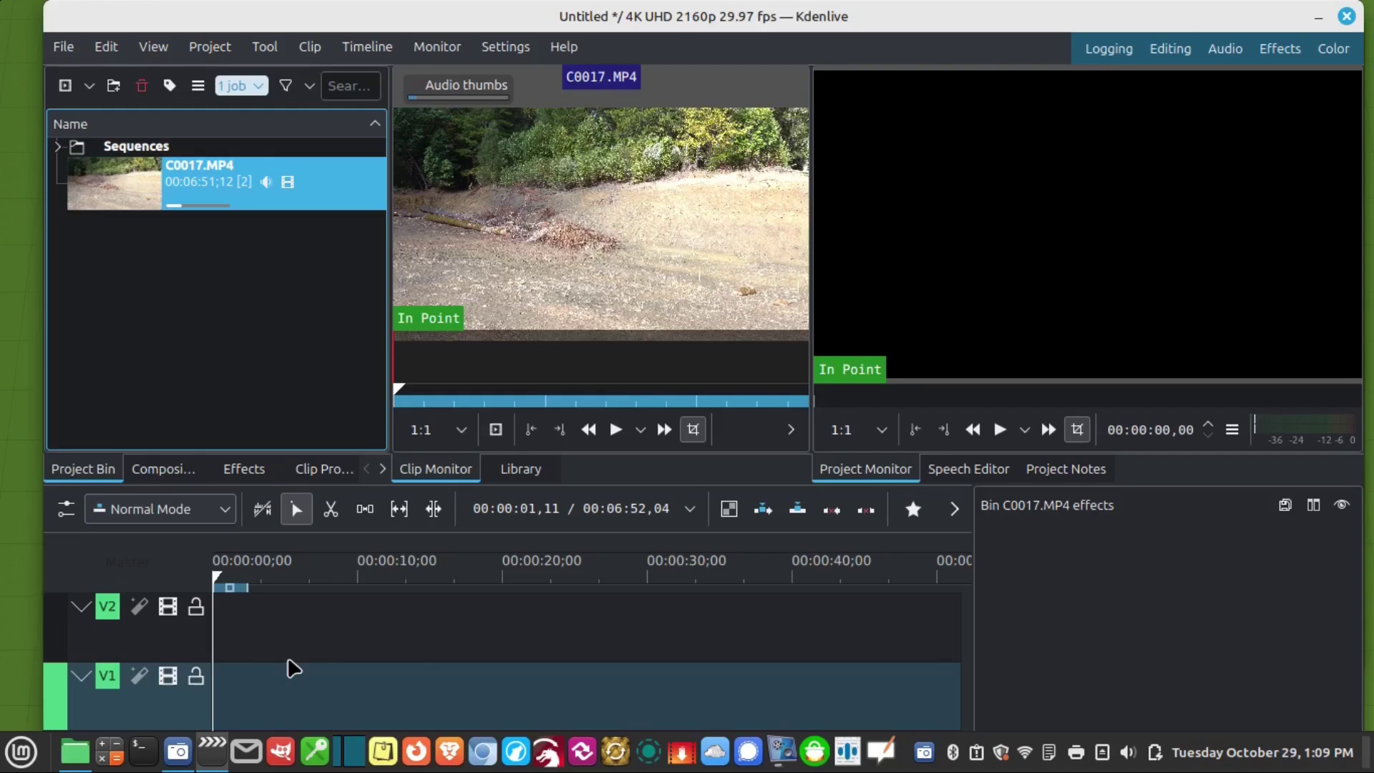
drag(972, 622, 1040, 620)
click(396, 689)
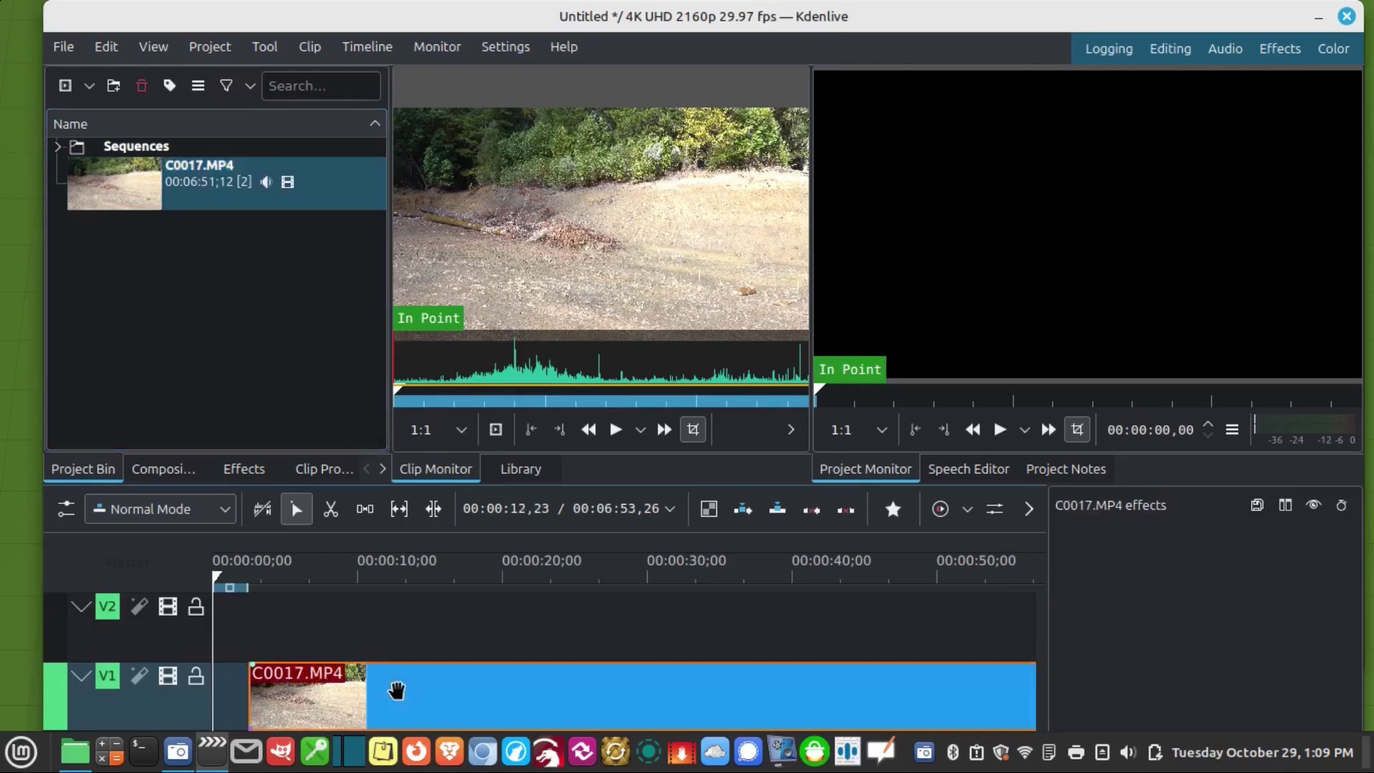
drag(396, 689, 360, 689)
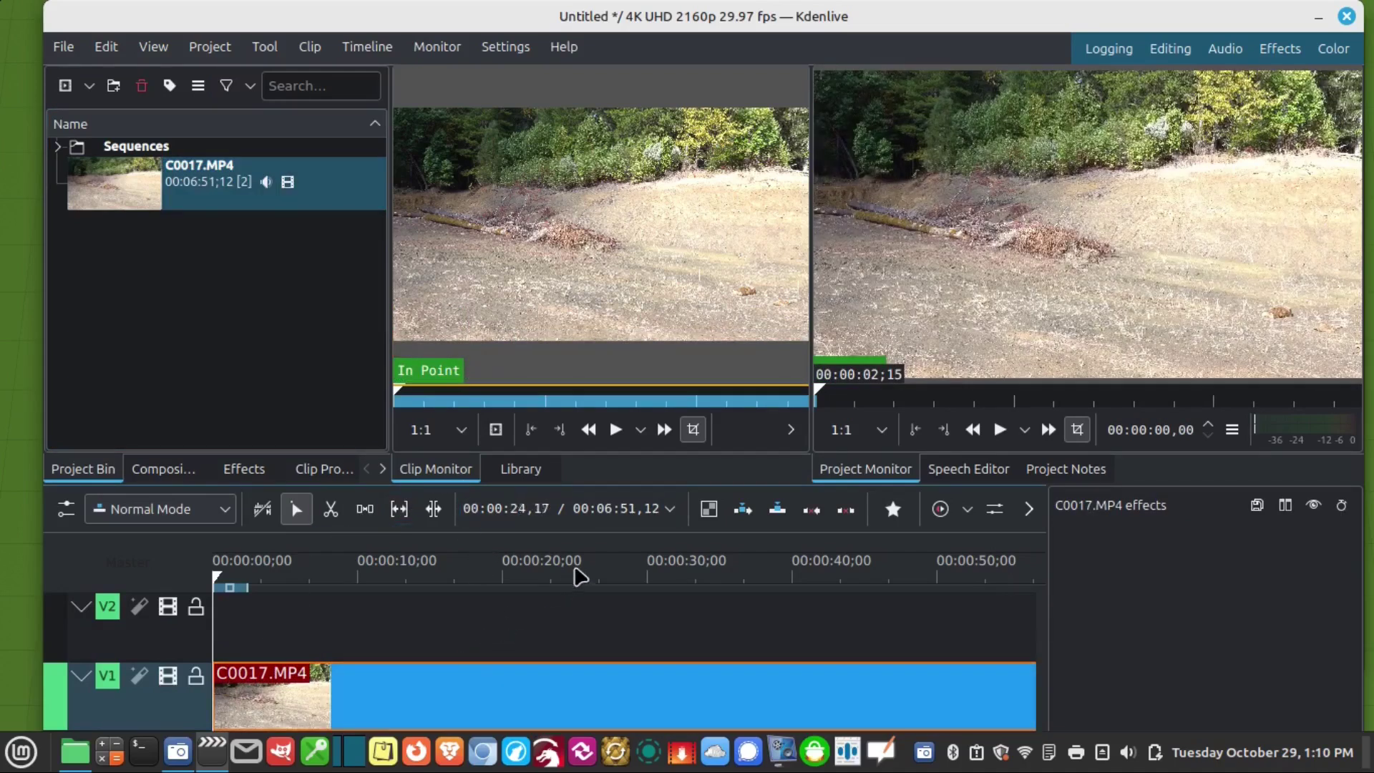
Step: Cut the C0017.MP4 clip on the timeline at about 00:00:17;08 and again at about 00:00:19;21
click(828, 392)
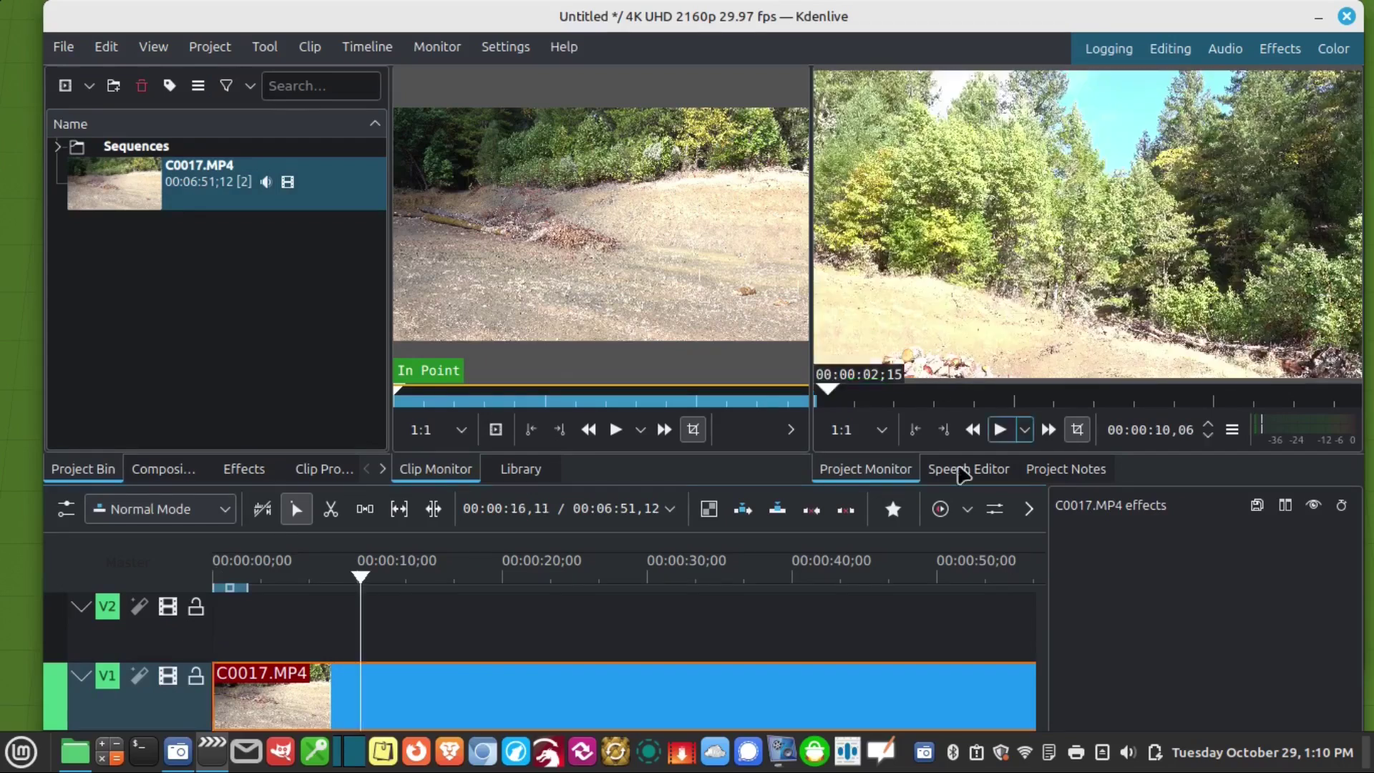
click(464, 577)
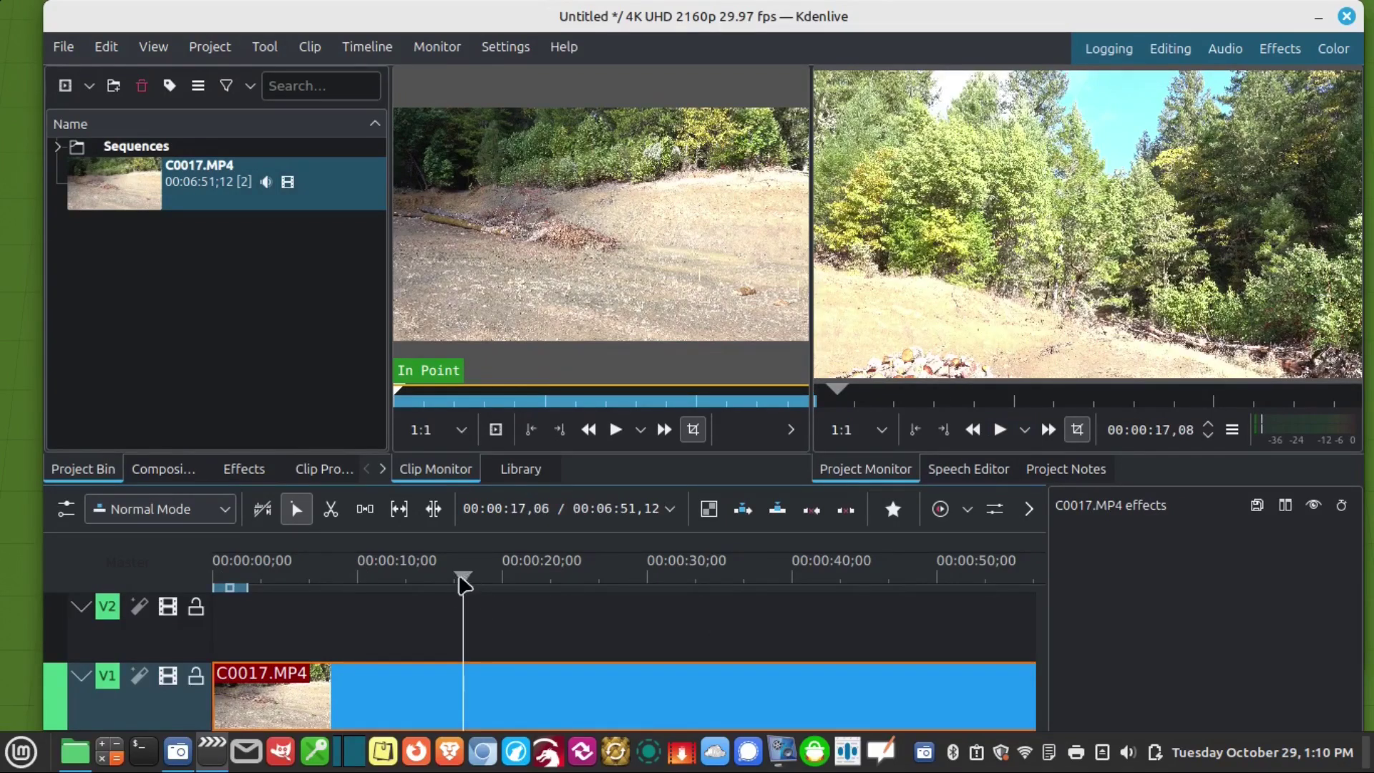
key(shift+r)
click(498, 579)
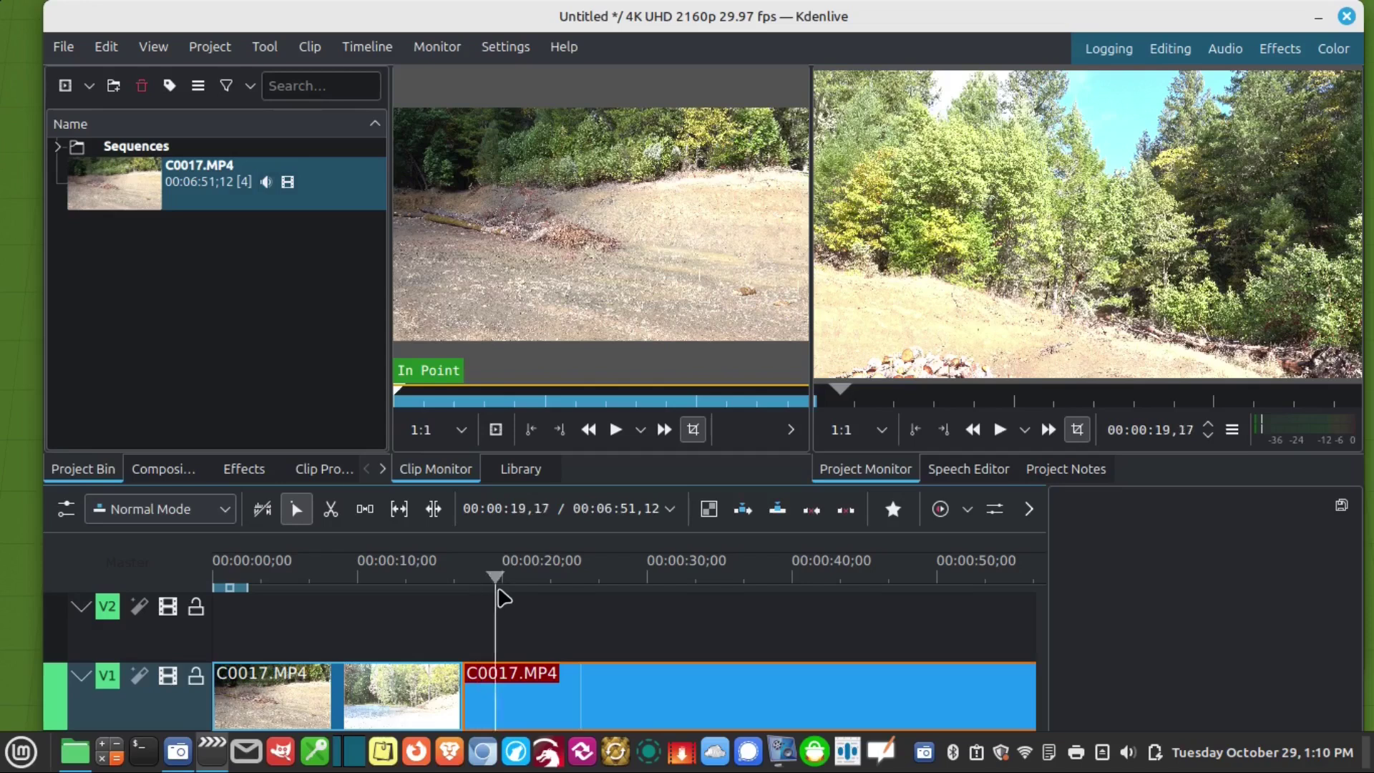
key(shift+r)
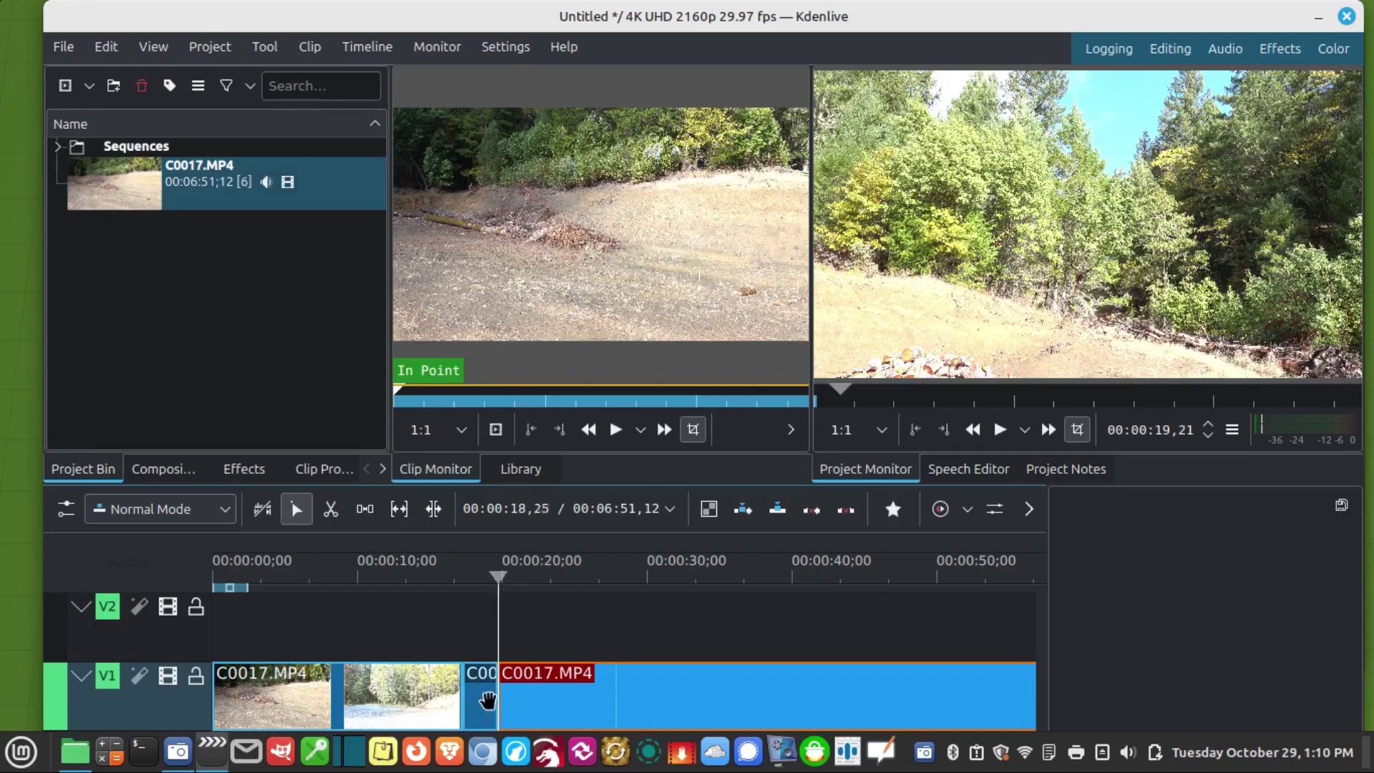
Step: Delete the short segment between the two cuts and remove the empty space it leaves on V1
click(487, 703)
key(Delete)
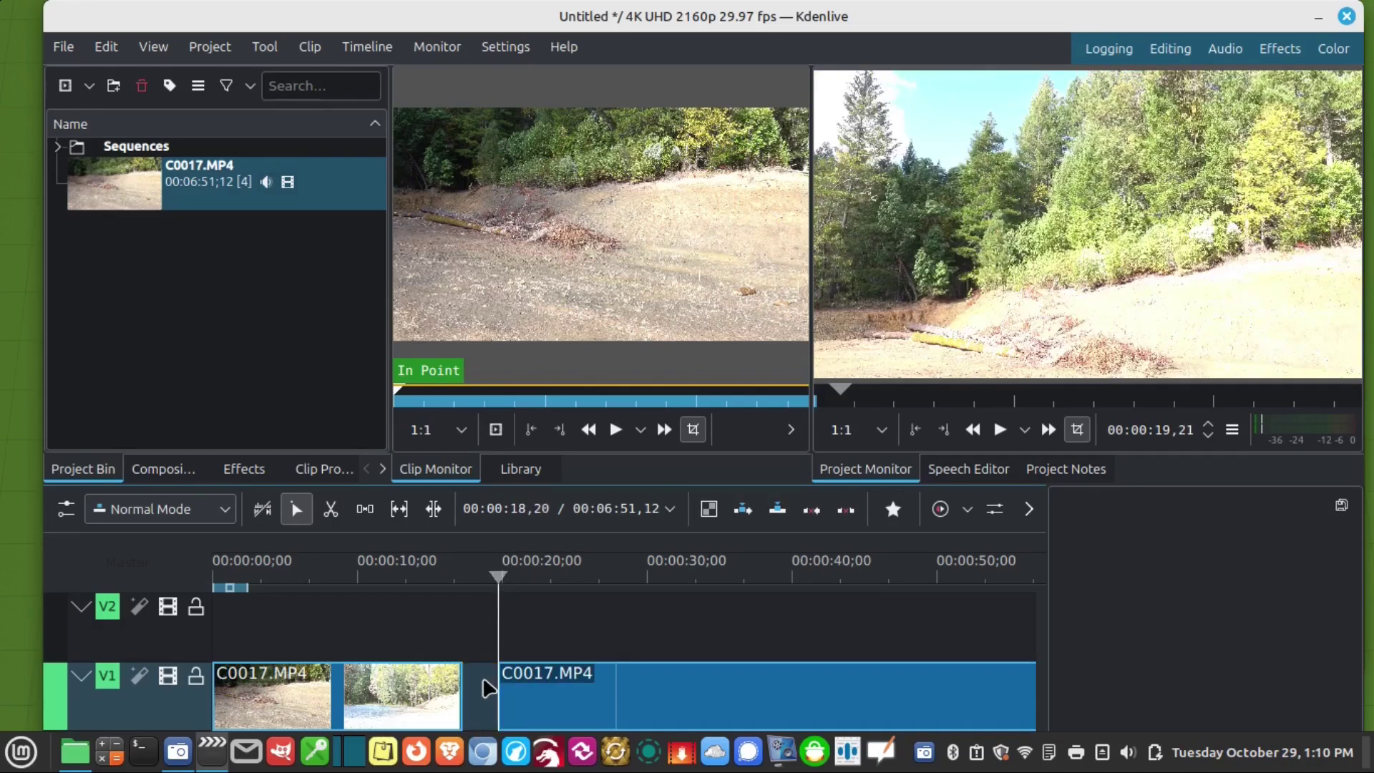
right_click(482, 676)
click(518, 550)
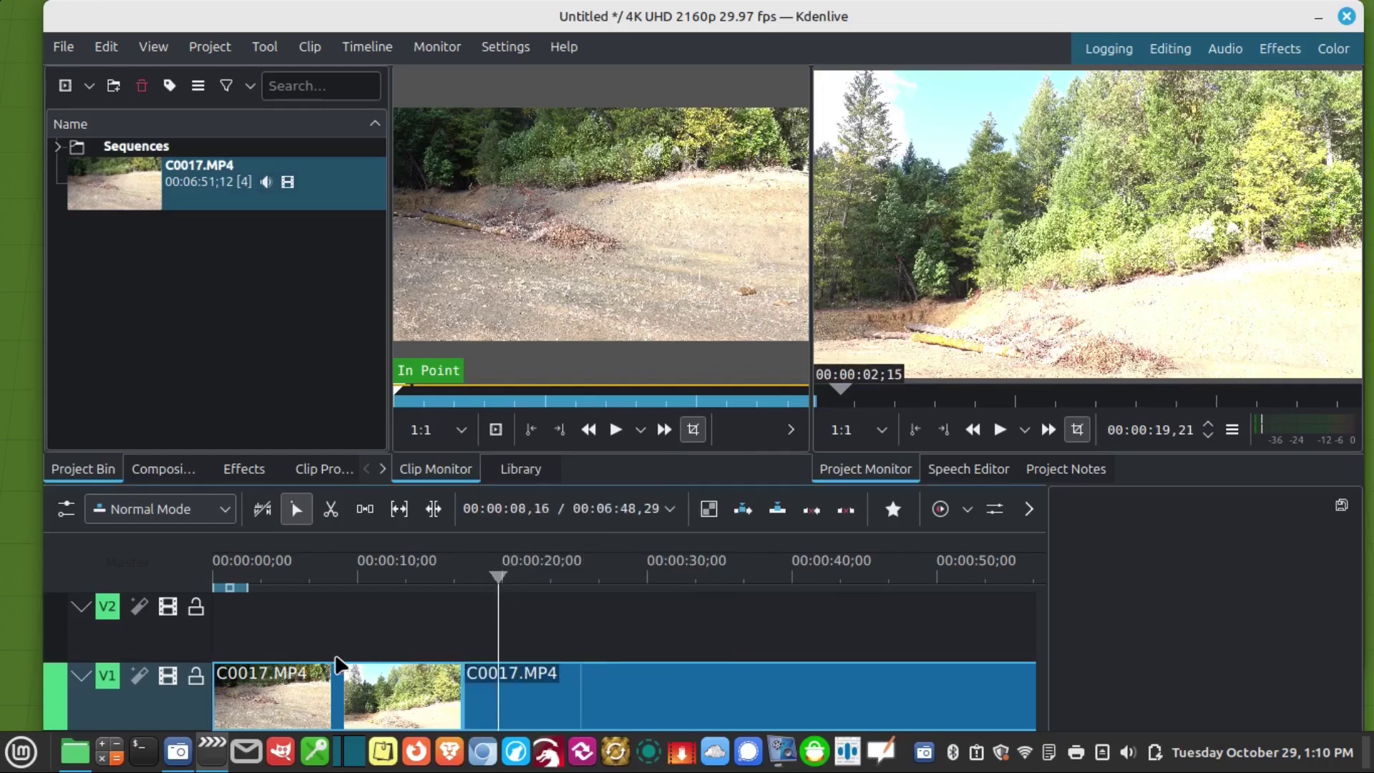
Step: Cut the C0017.MP4 clip on V1 at about 00:01:38;20 and again at about 00:01:39;15
click(338, 686)
scroll(615, 647, down, 5)
drag(713, 581, 797, 580)
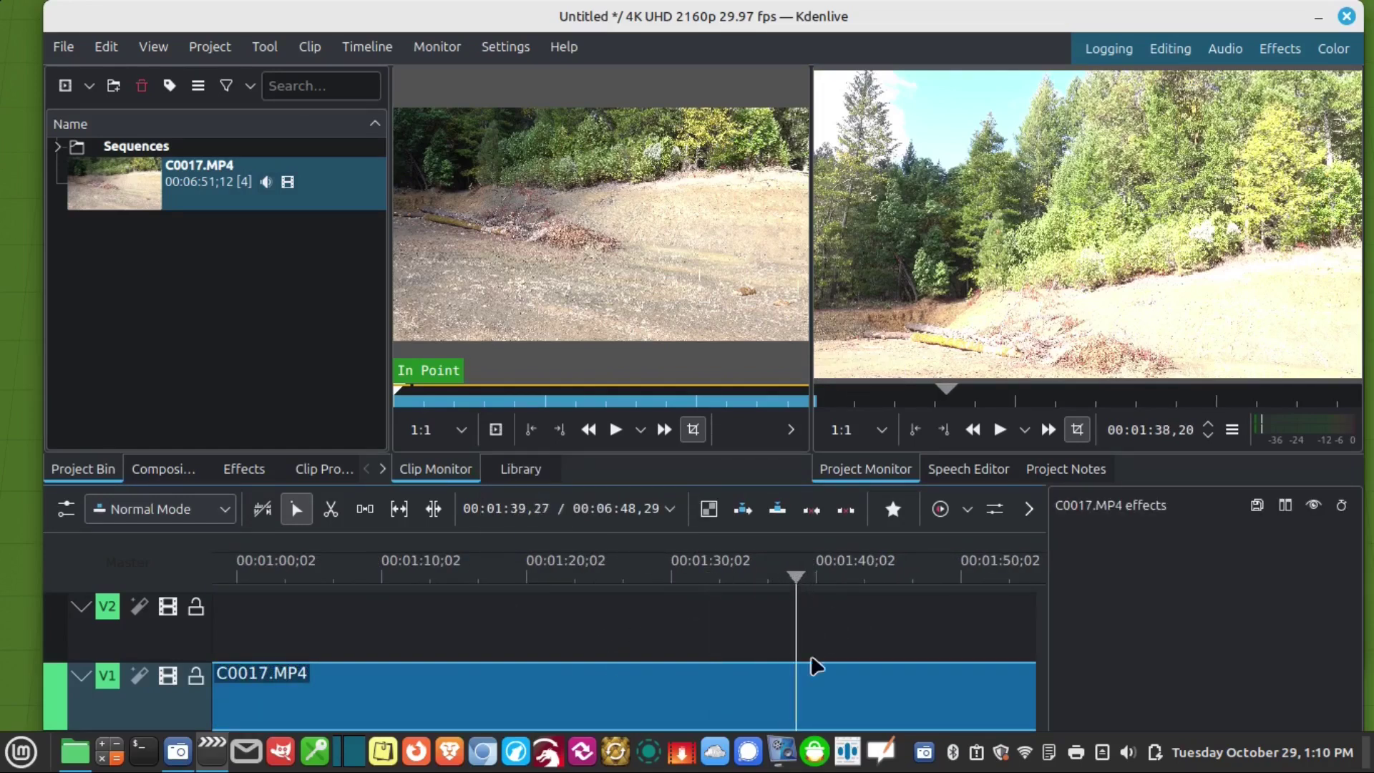
click(823, 688)
key(shift+r)
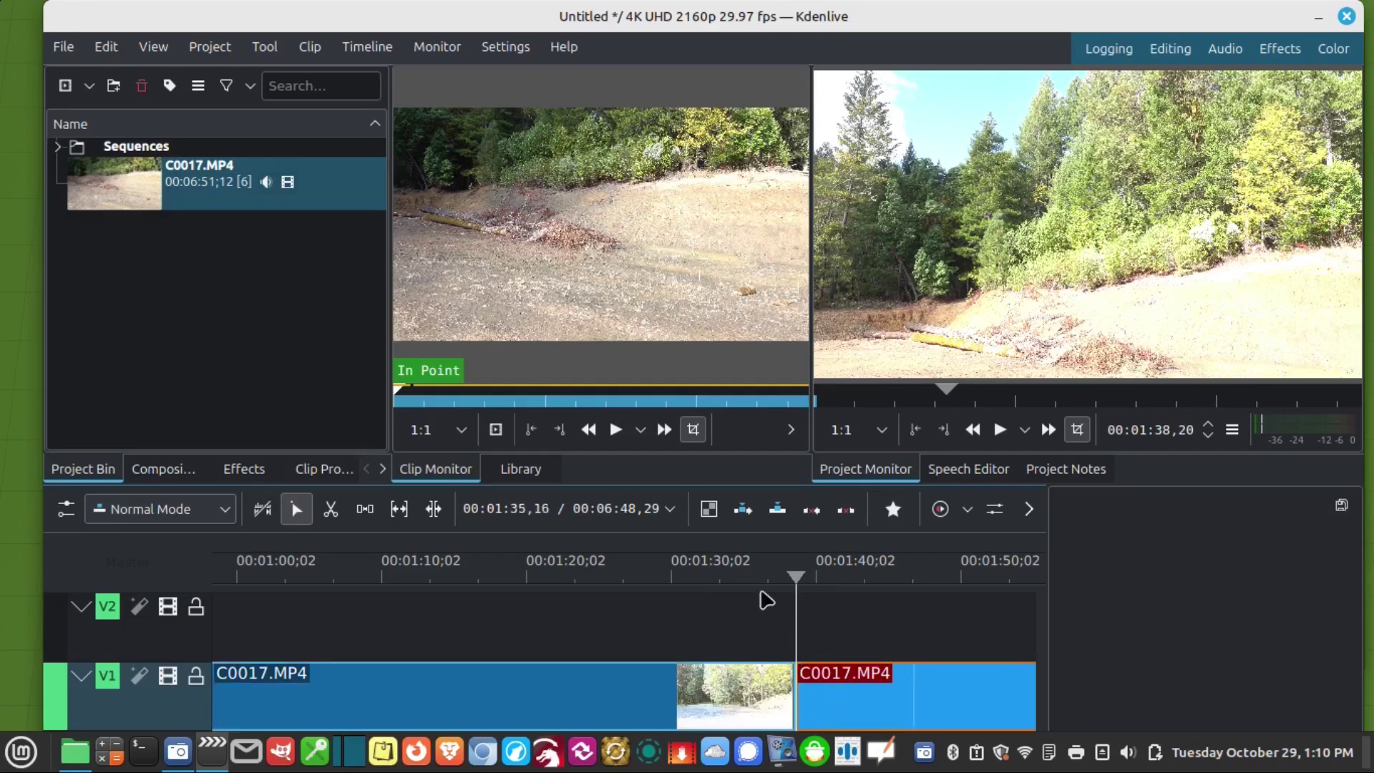
click(808, 580)
key(shift+r)
Step: Delete the short segment between the cuts near 00:01:39 and close the gap it leaves on V1
click(804, 690)
key(Delete)
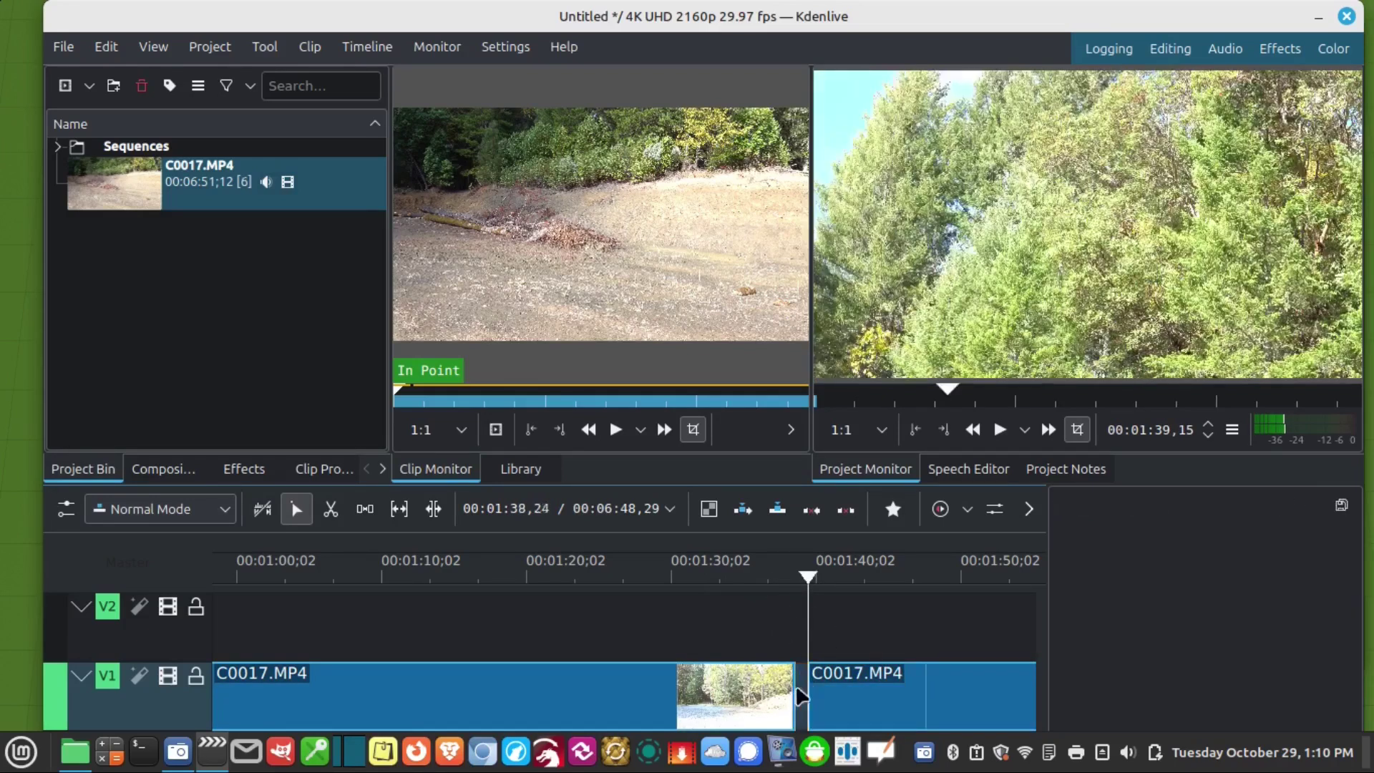
right_click(803, 707)
click(840, 552)
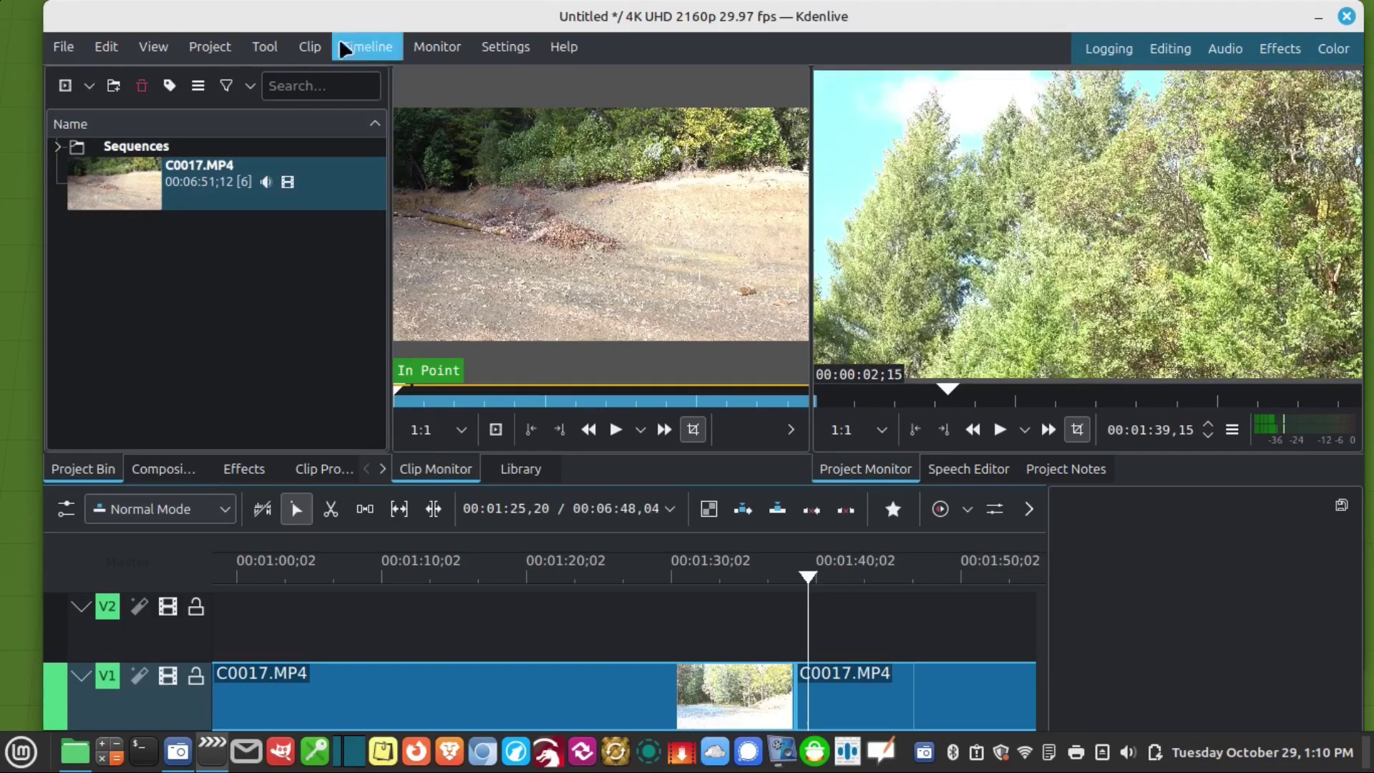
Step: Render the full project to untitled.mp4 in the Videos folder using the MP4-H264/AAC preset
click(205, 52)
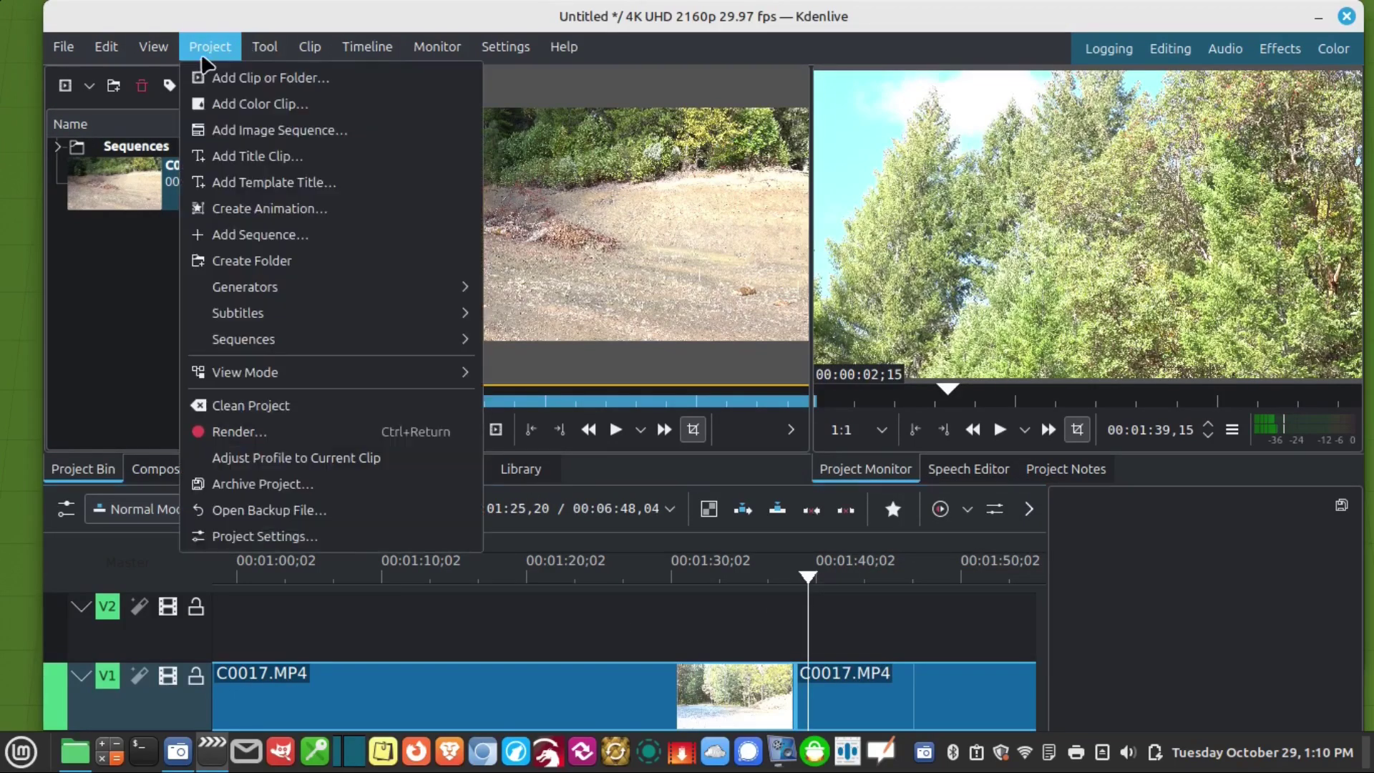
click(240, 431)
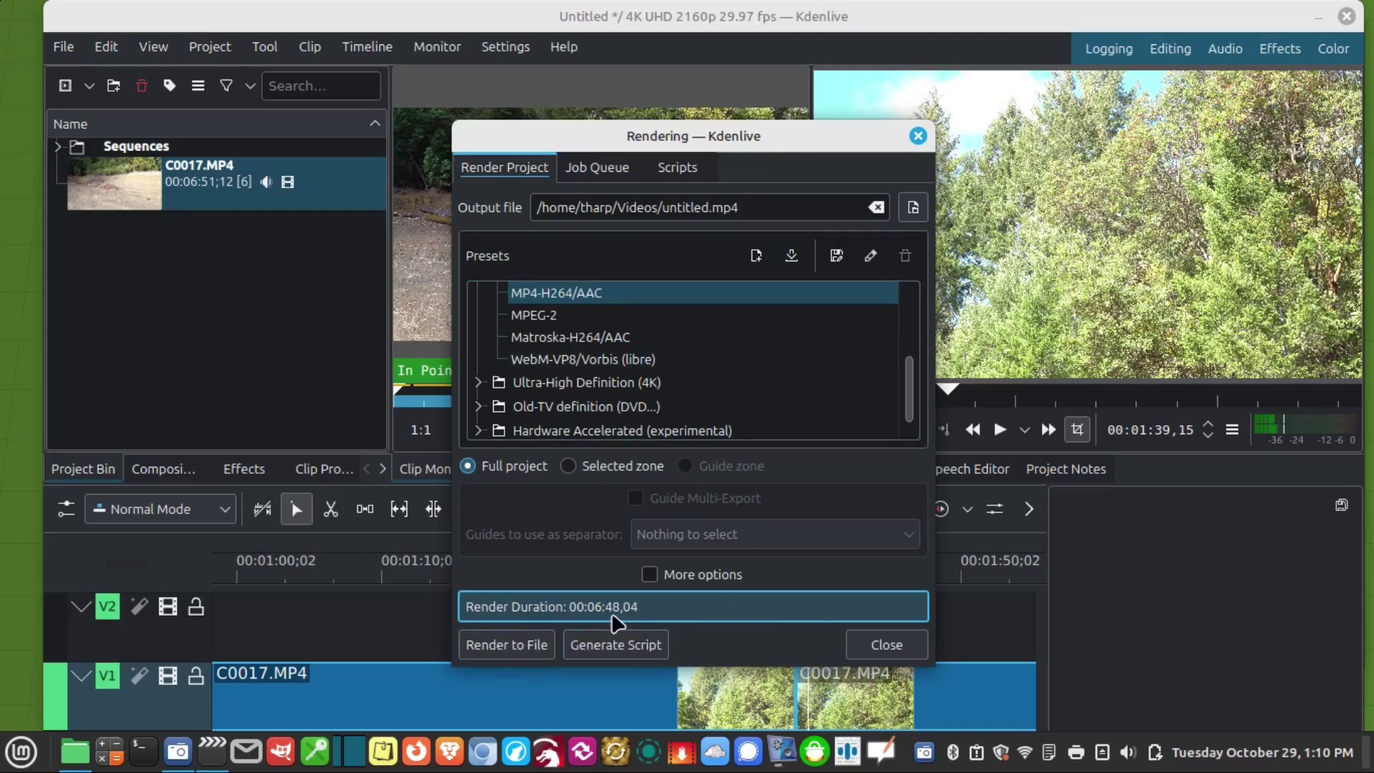
click(521, 641)
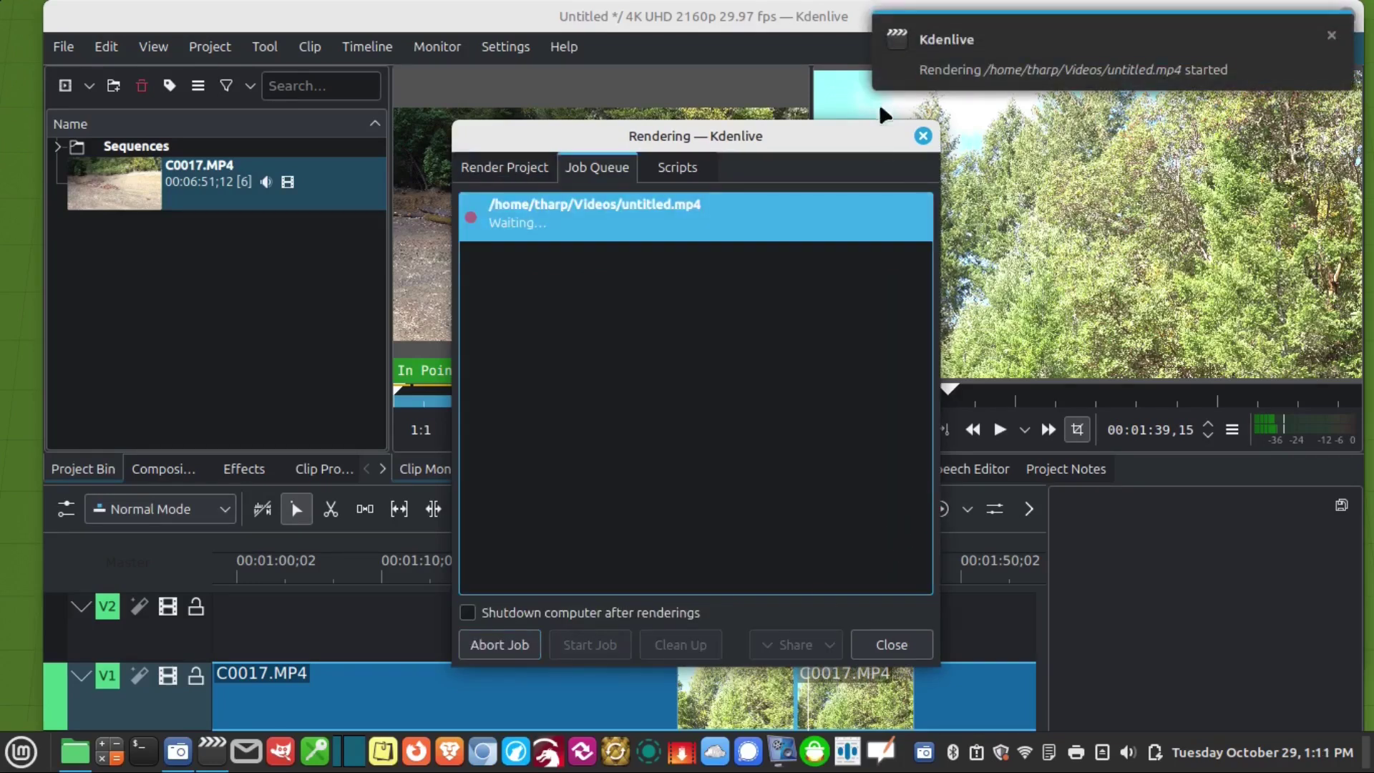
Step: Shift the Rendering window out of the way and move the playhead to the end of the timeline at 00:06:48;03
drag(822, 141, 662, 164)
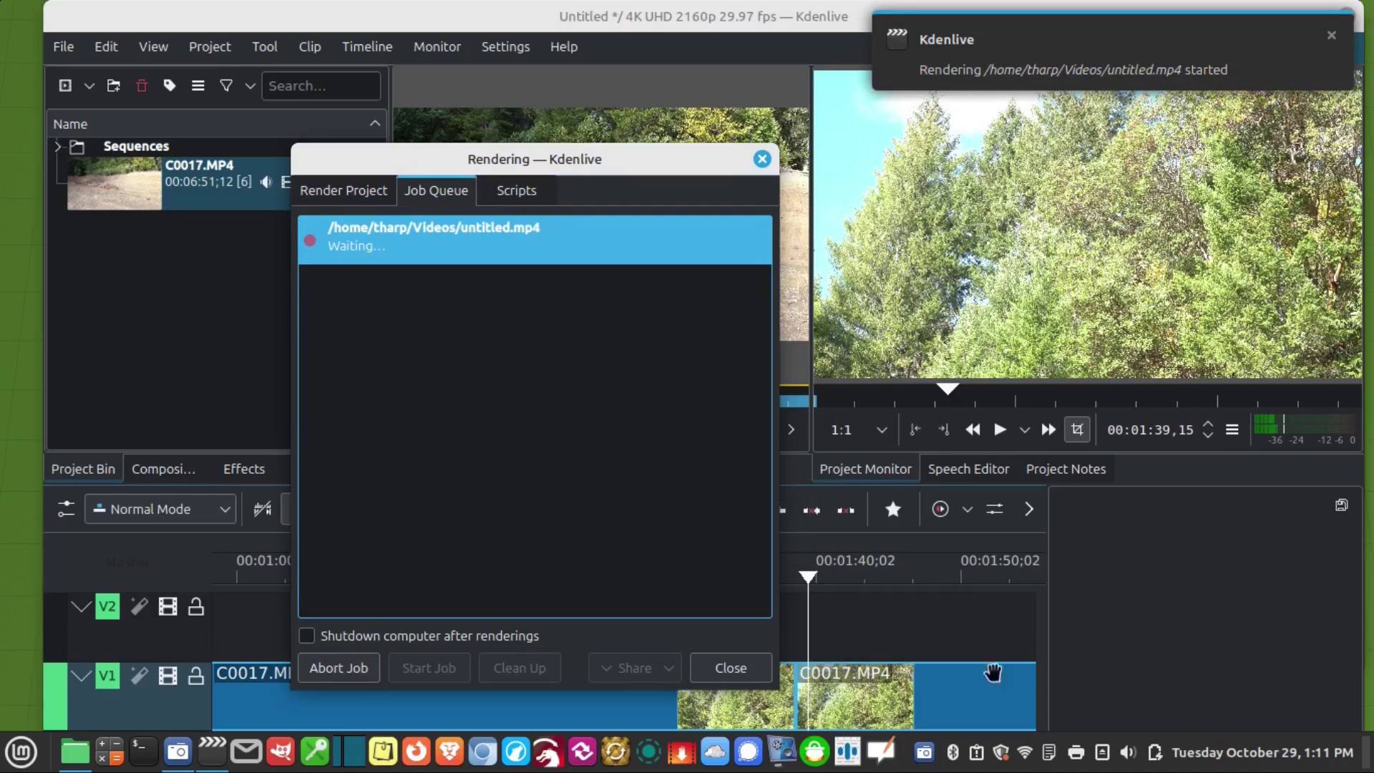
drag(811, 578, 567, 616)
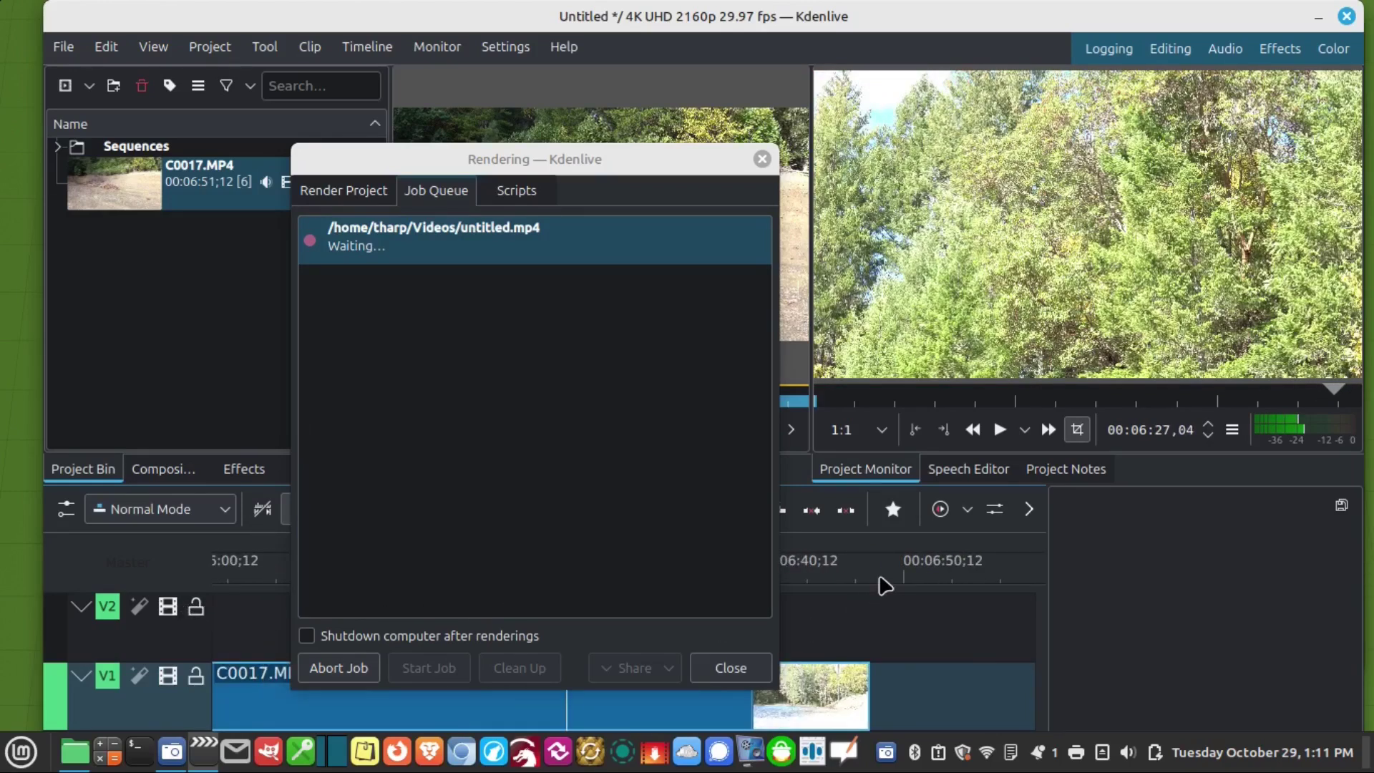
drag(883, 580, 876, 596)
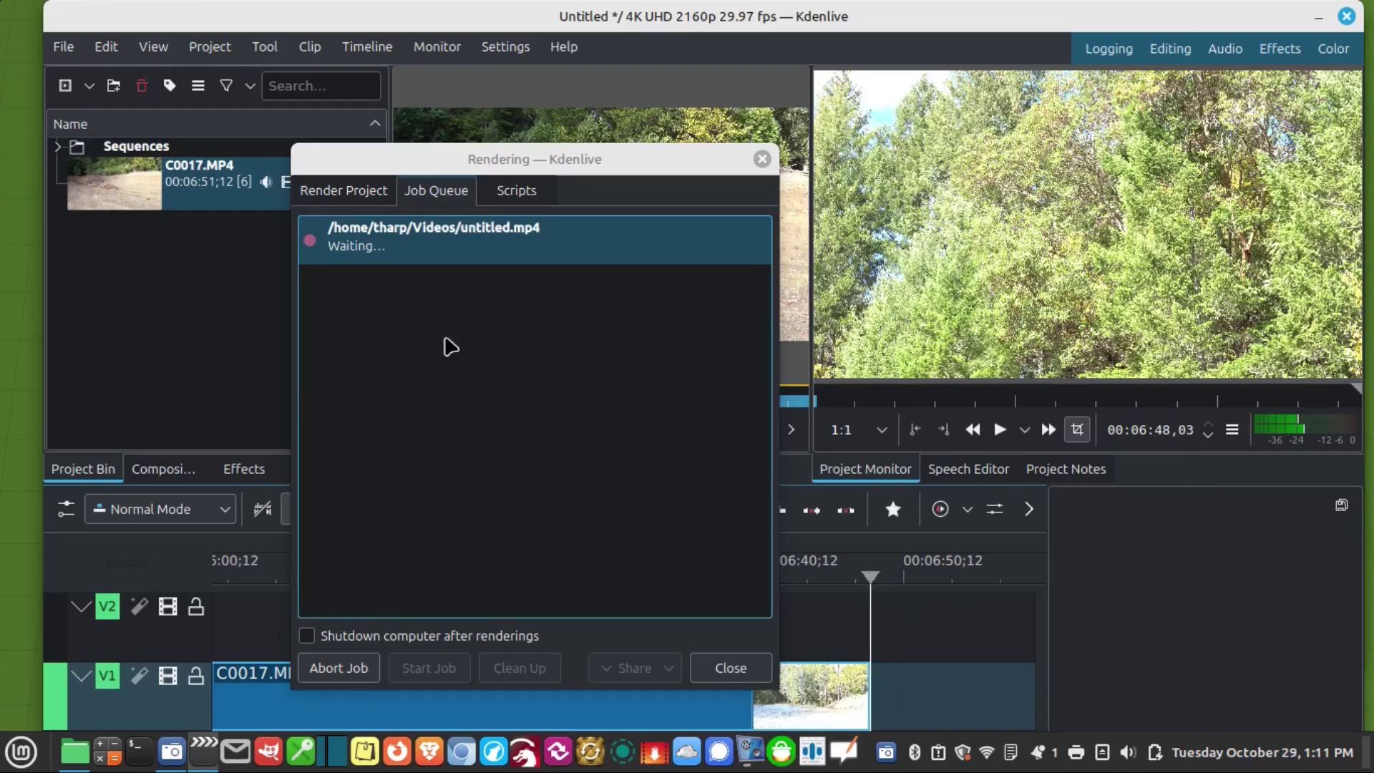
drag(473, 171, 670, 163)
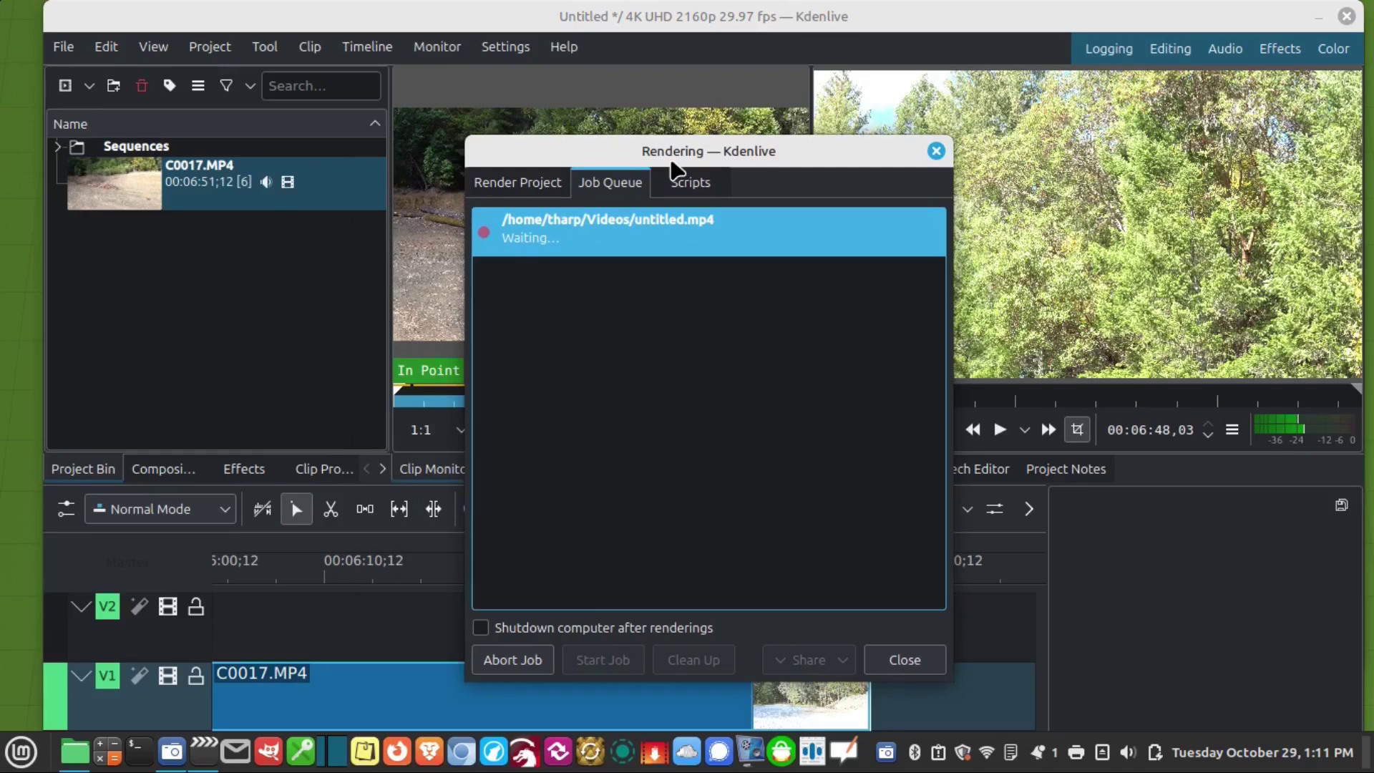